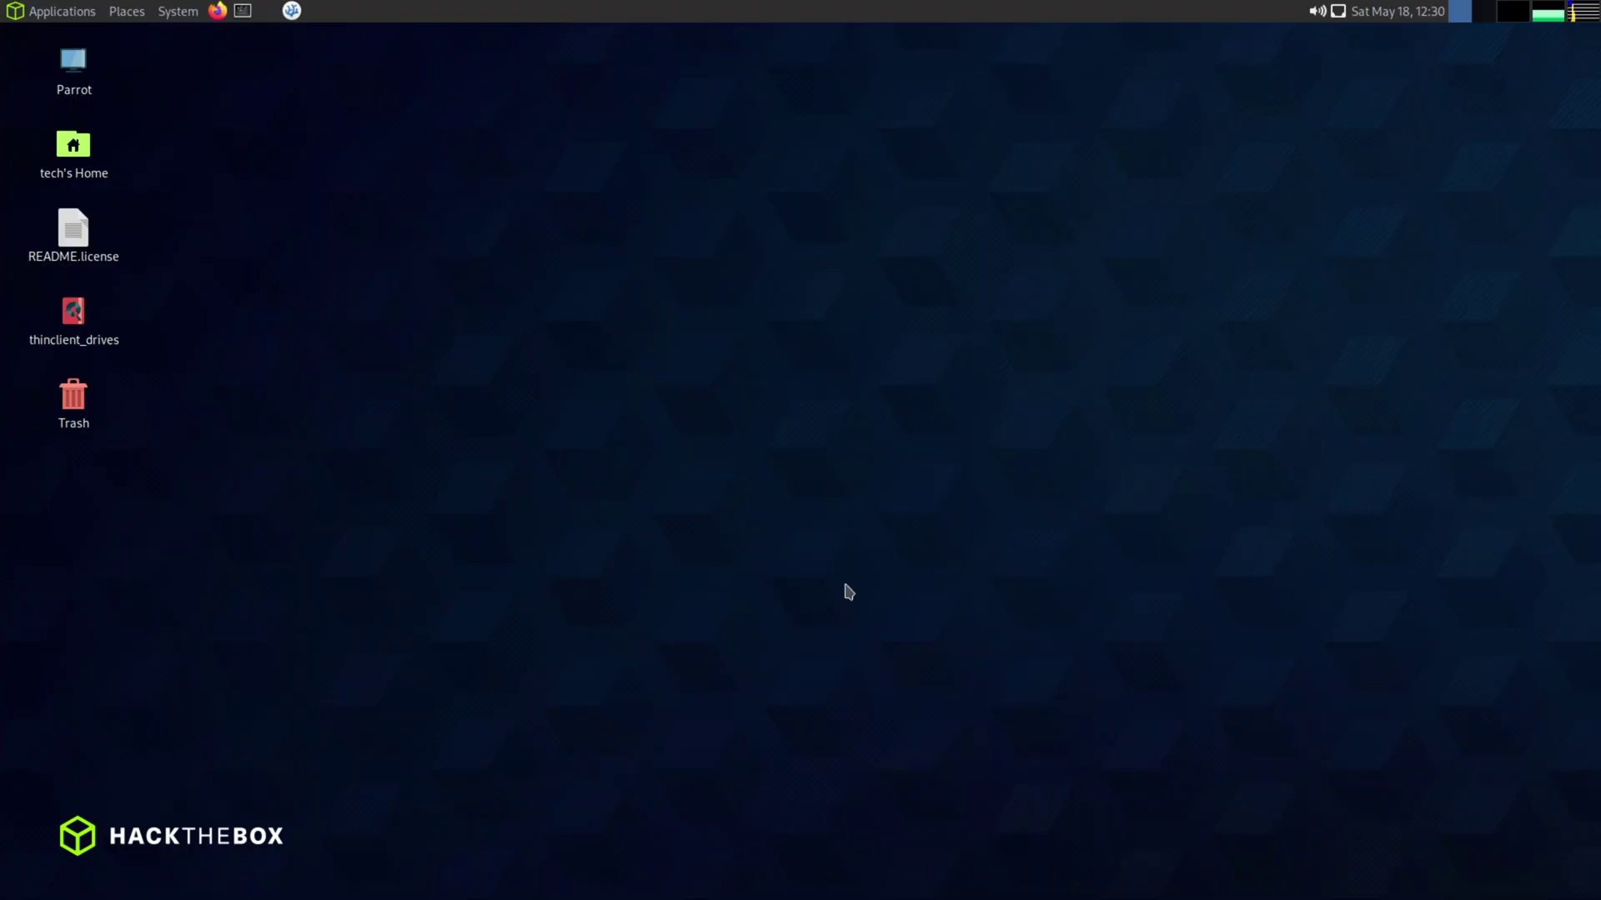
# - Launch the browser and search Google for 'wilflife in australia'
pyautogui.click(217, 12)
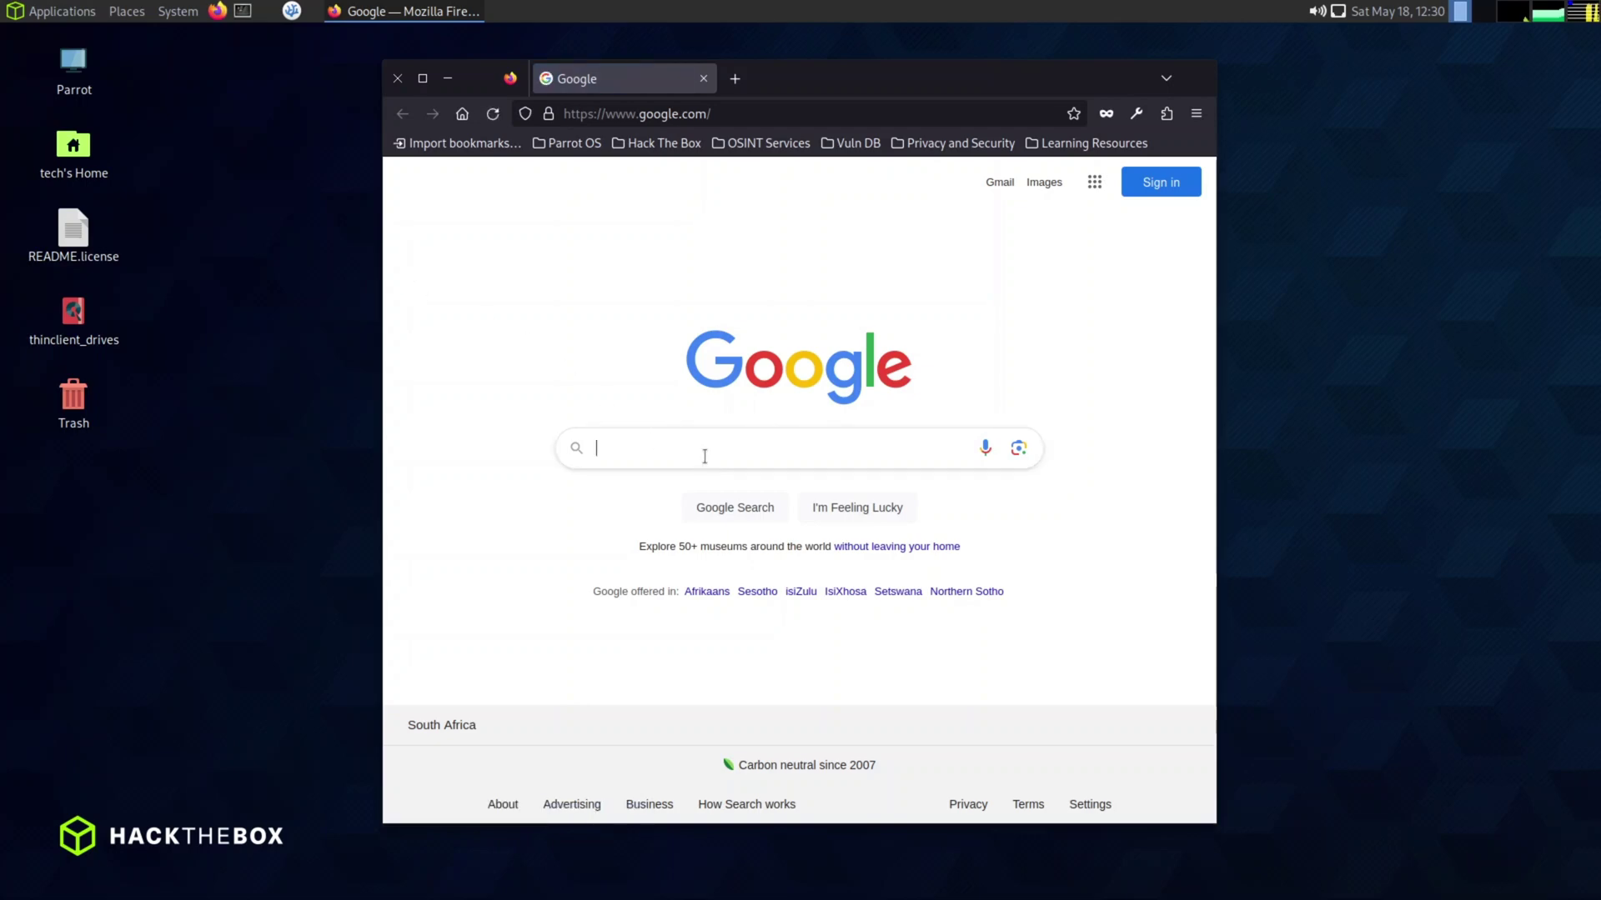
pyautogui.click(705, 456)
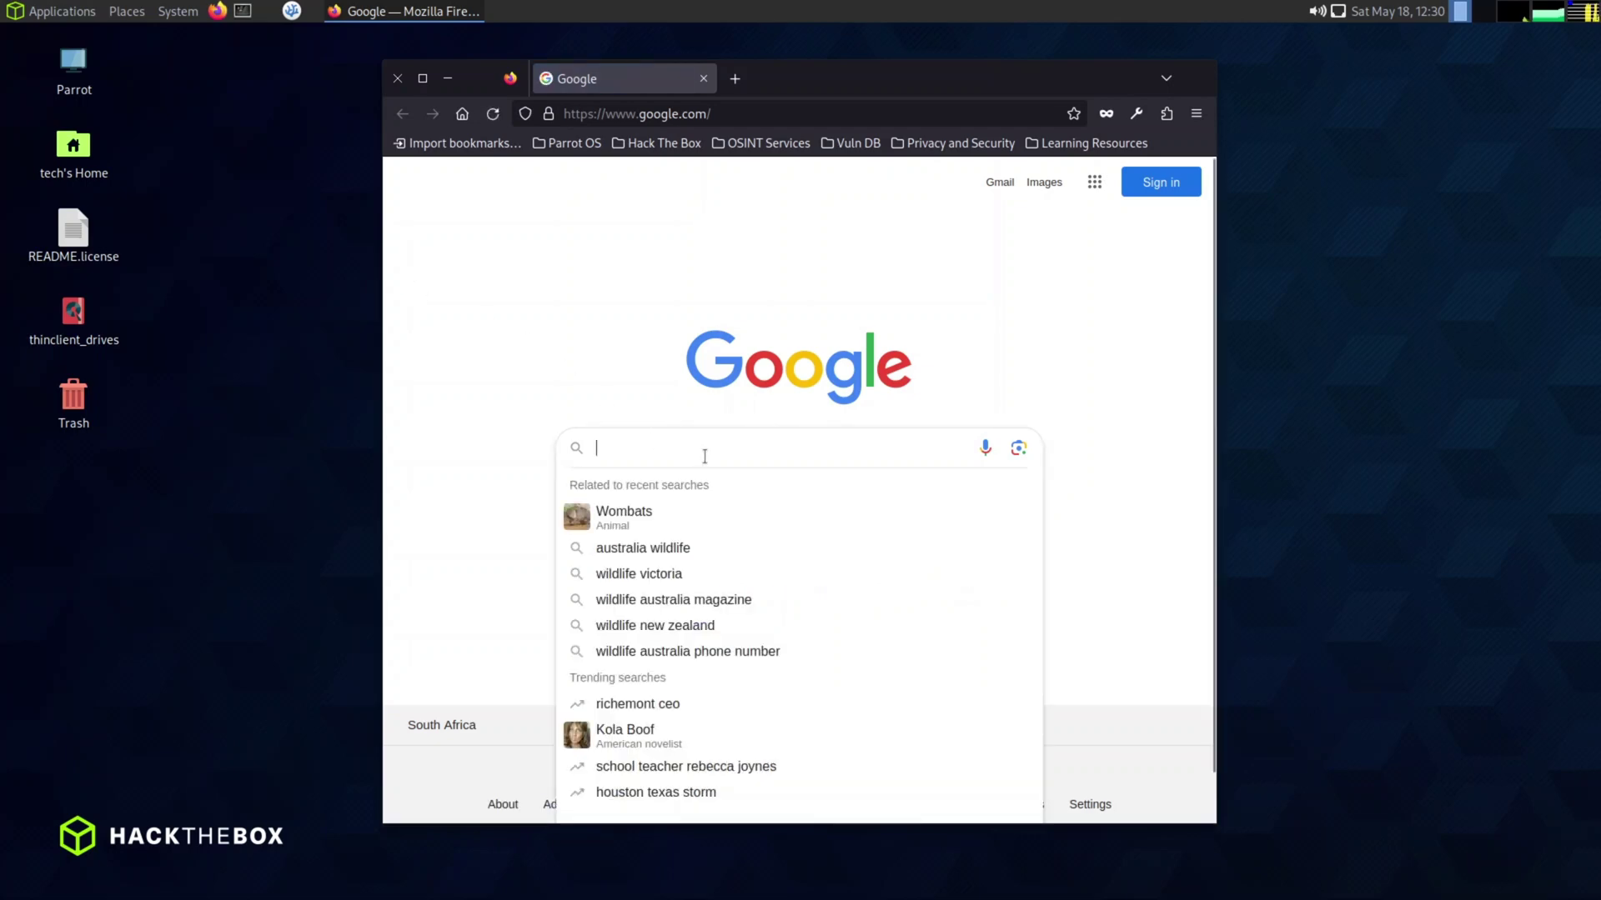
pyautogui.write('wilfl')
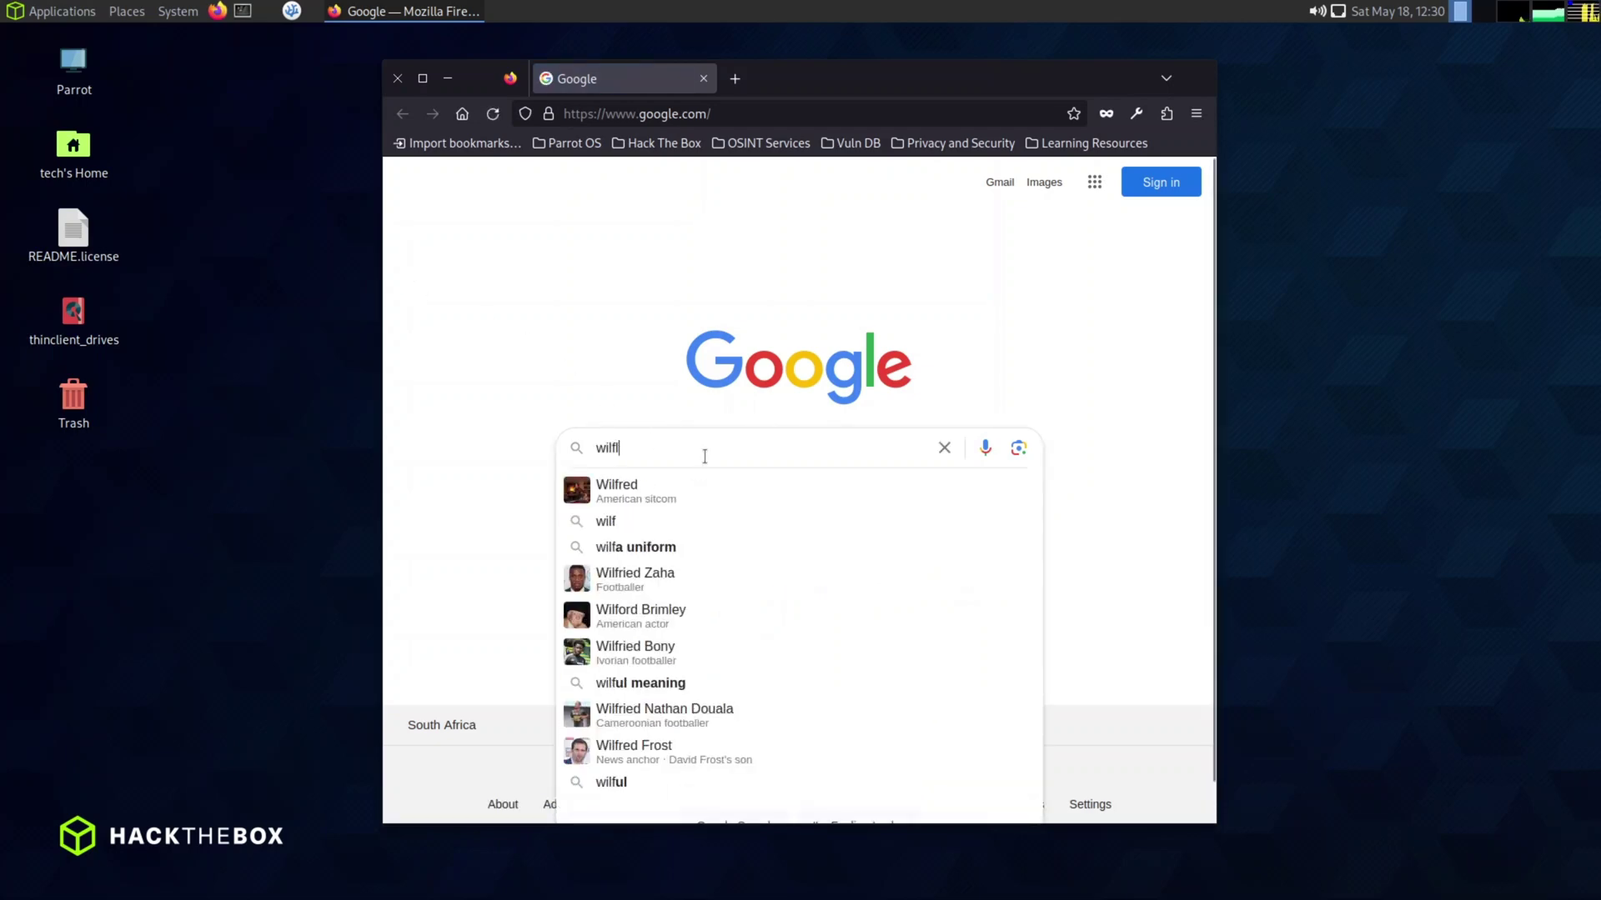
pyautogui.write('ife in austral')
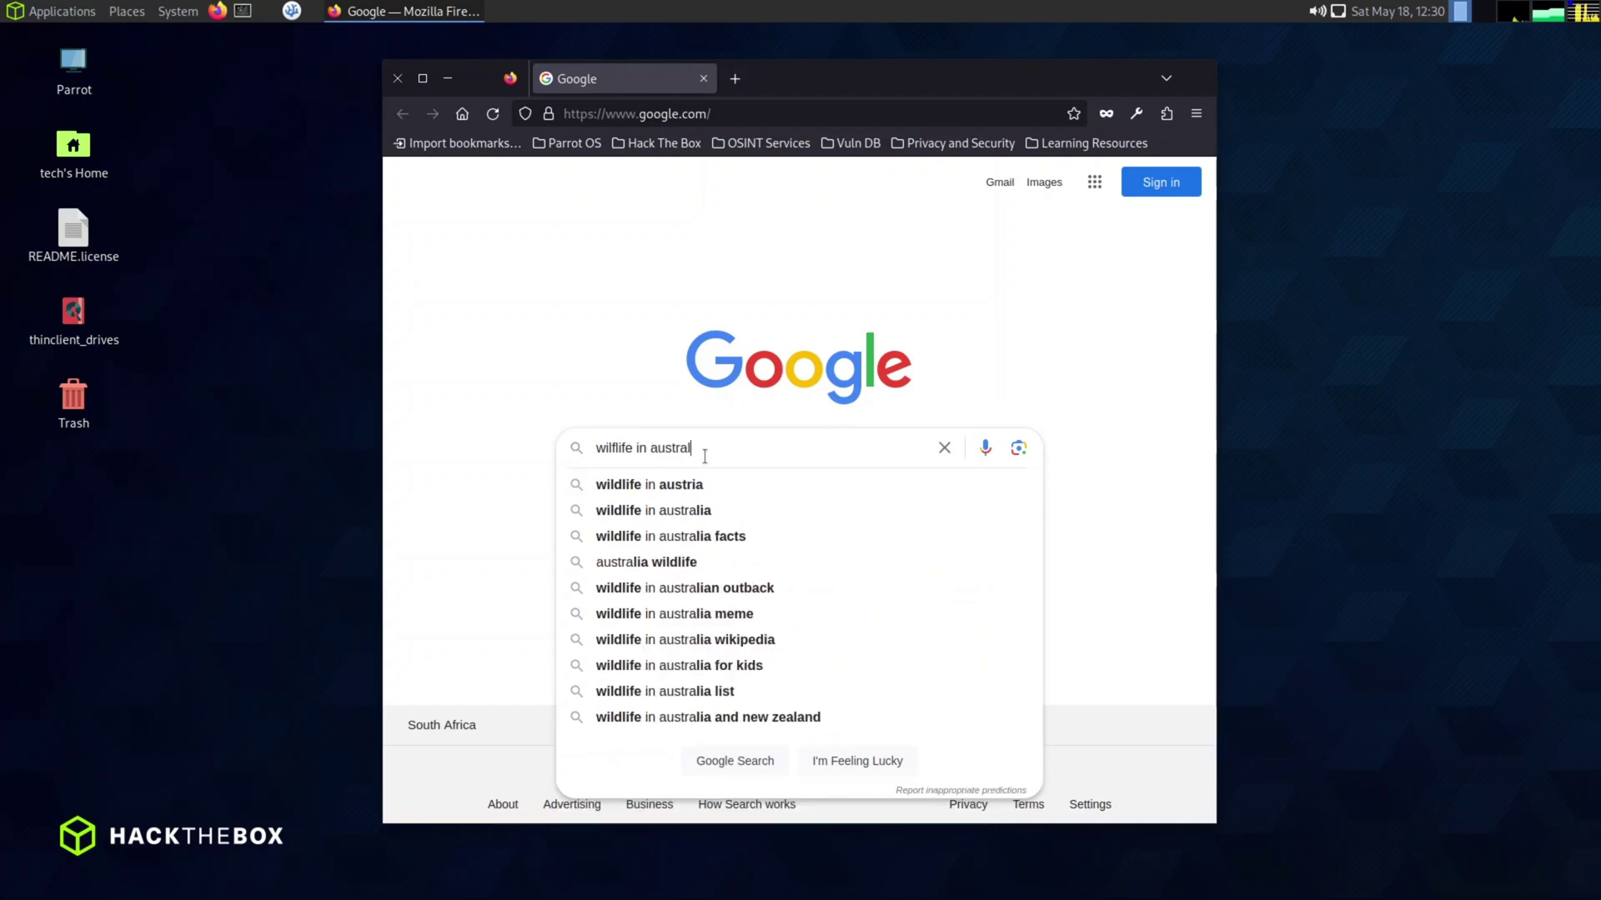
pyautogui.write('ia')
pyautogui.press('Return')
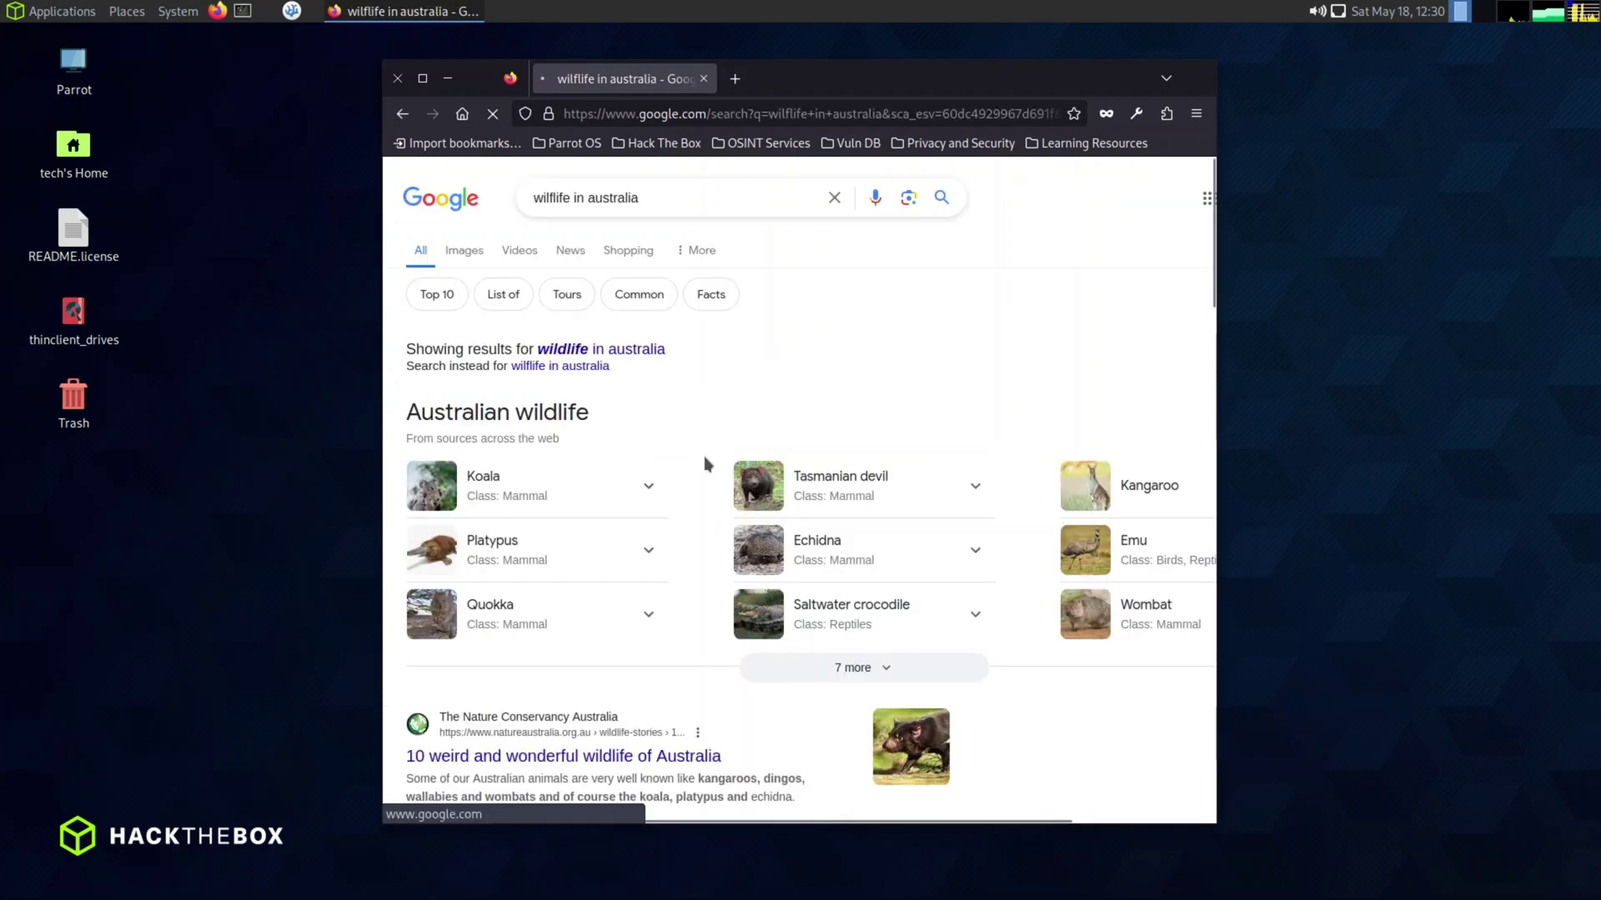
# - Switch to image results and scroll down to the cassowary photo
pyautogui.click(610, 349)
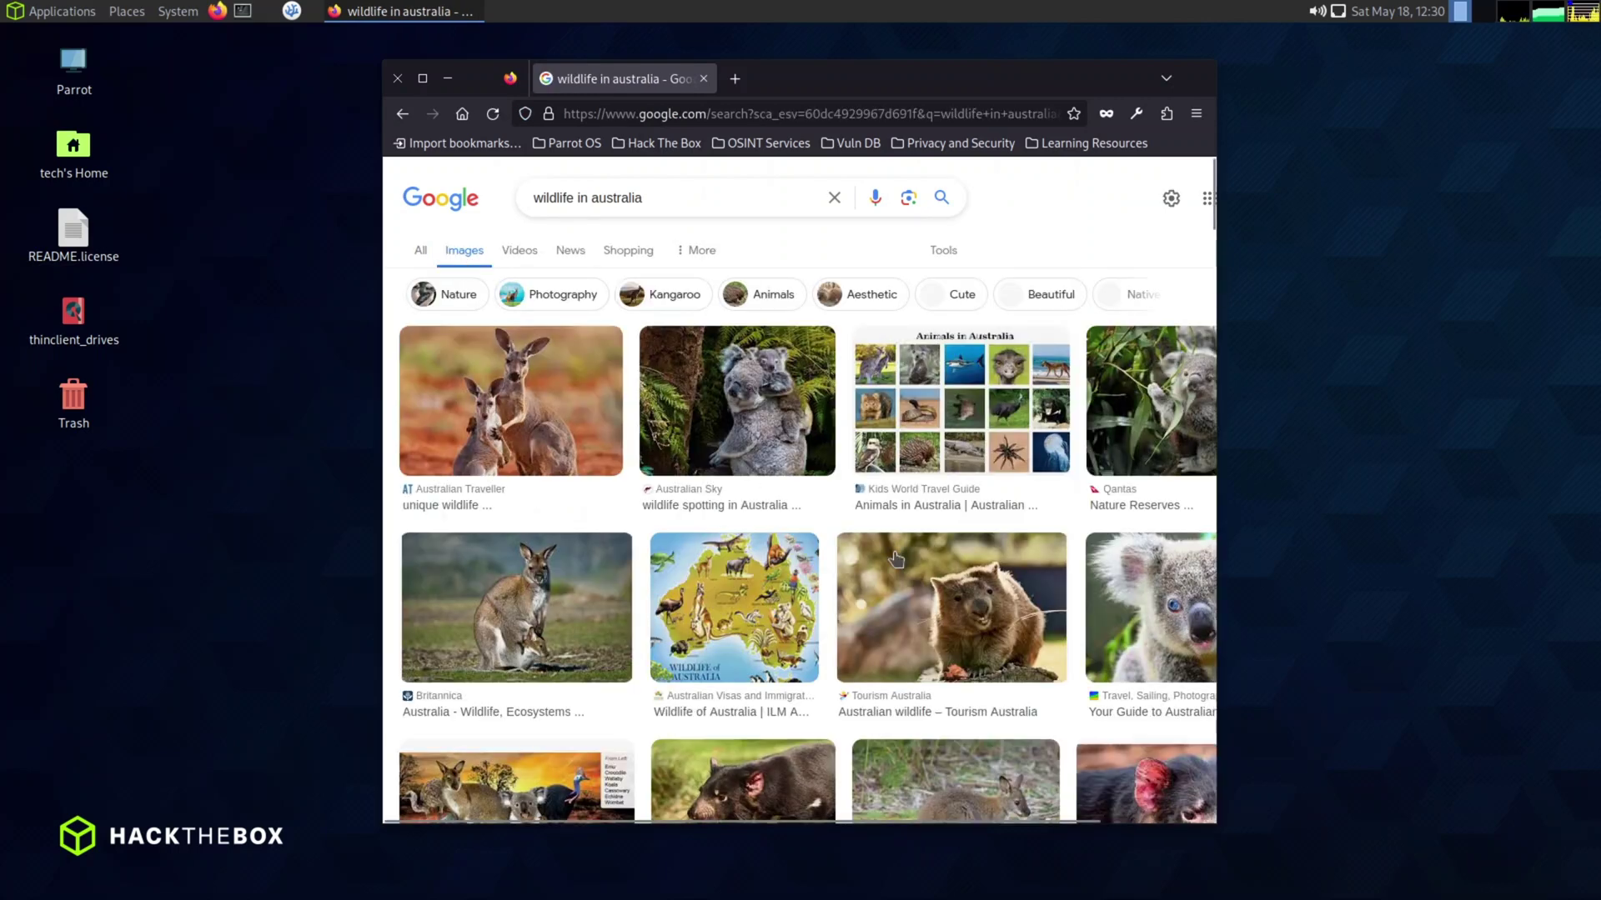
pyautogui.scroll(-3, 979, 432)
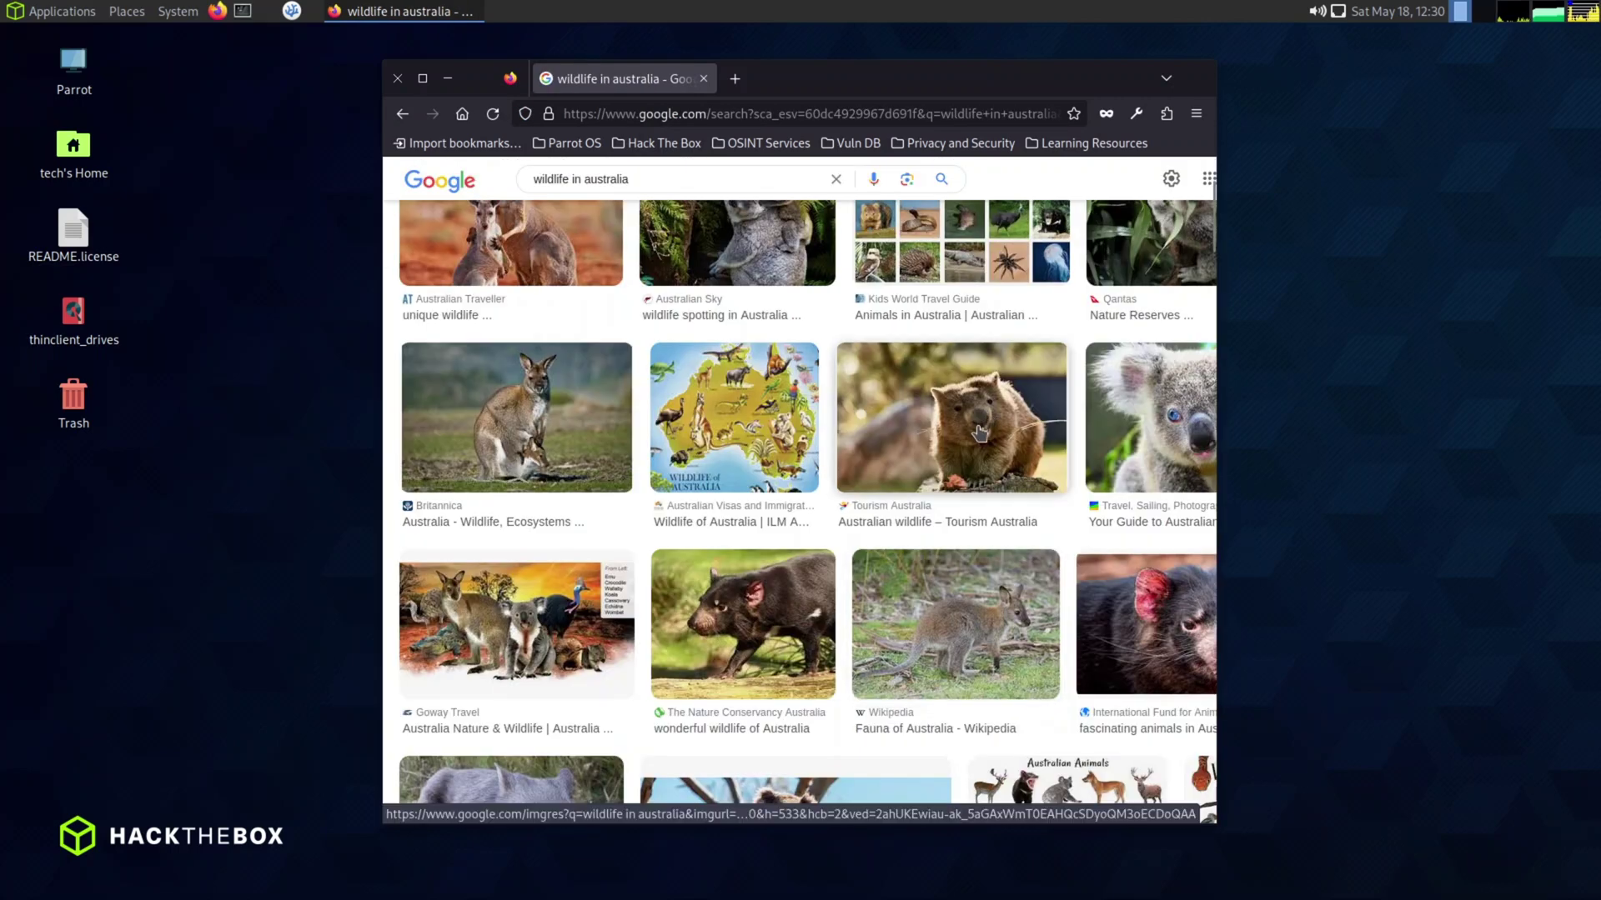
pyautogui.scroll(-2, 972, 445)
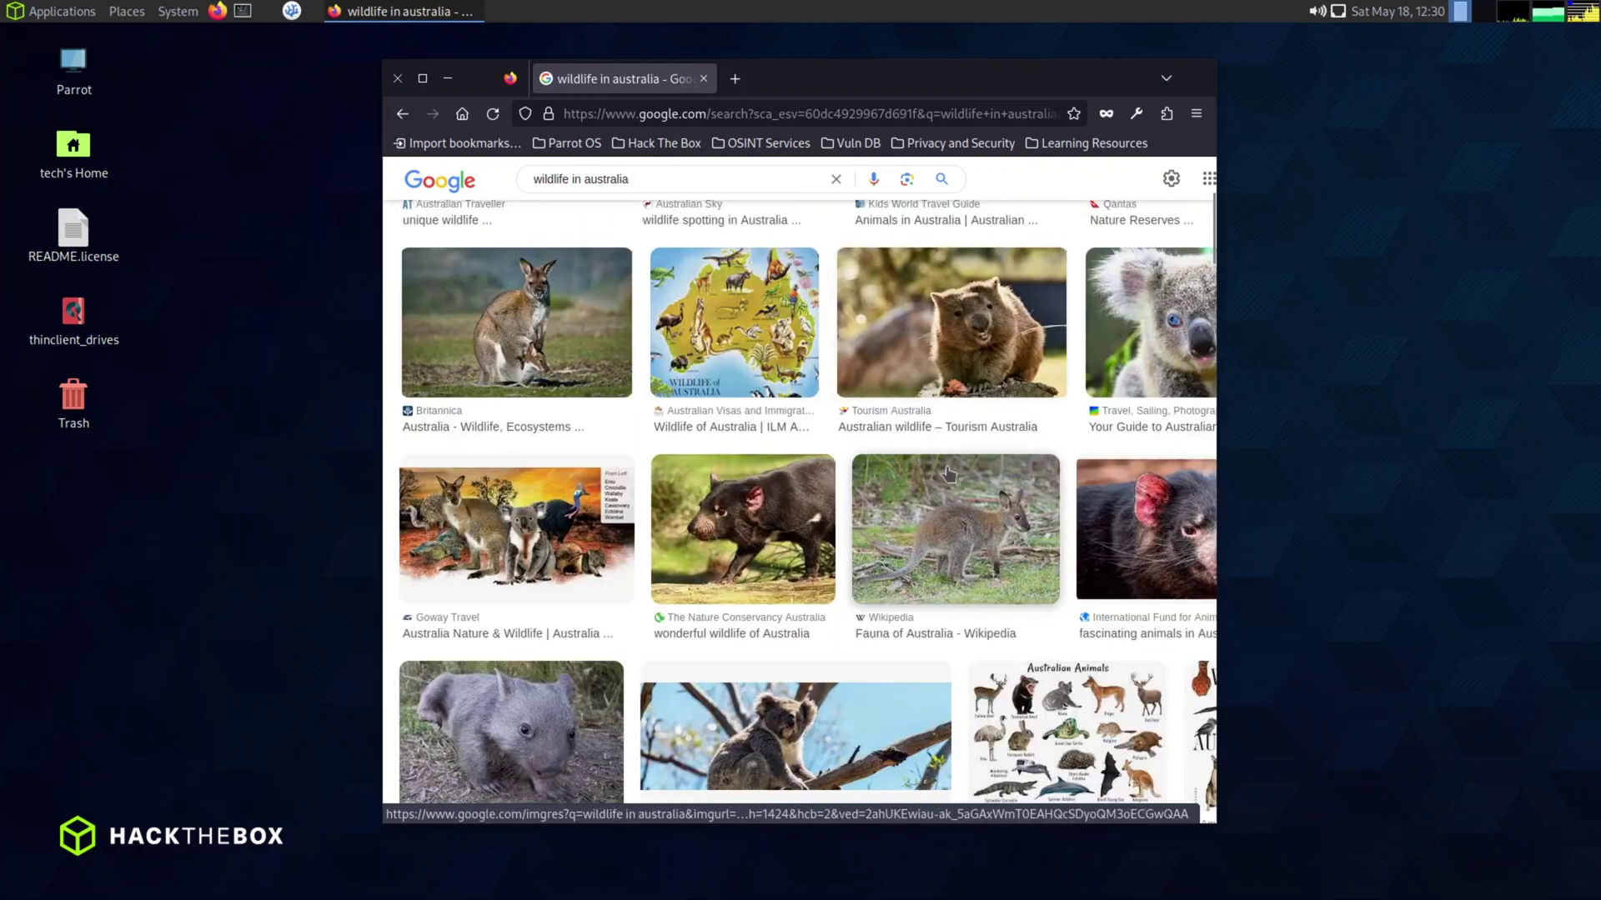
pyautogui.scroll(-4, 948, 473)
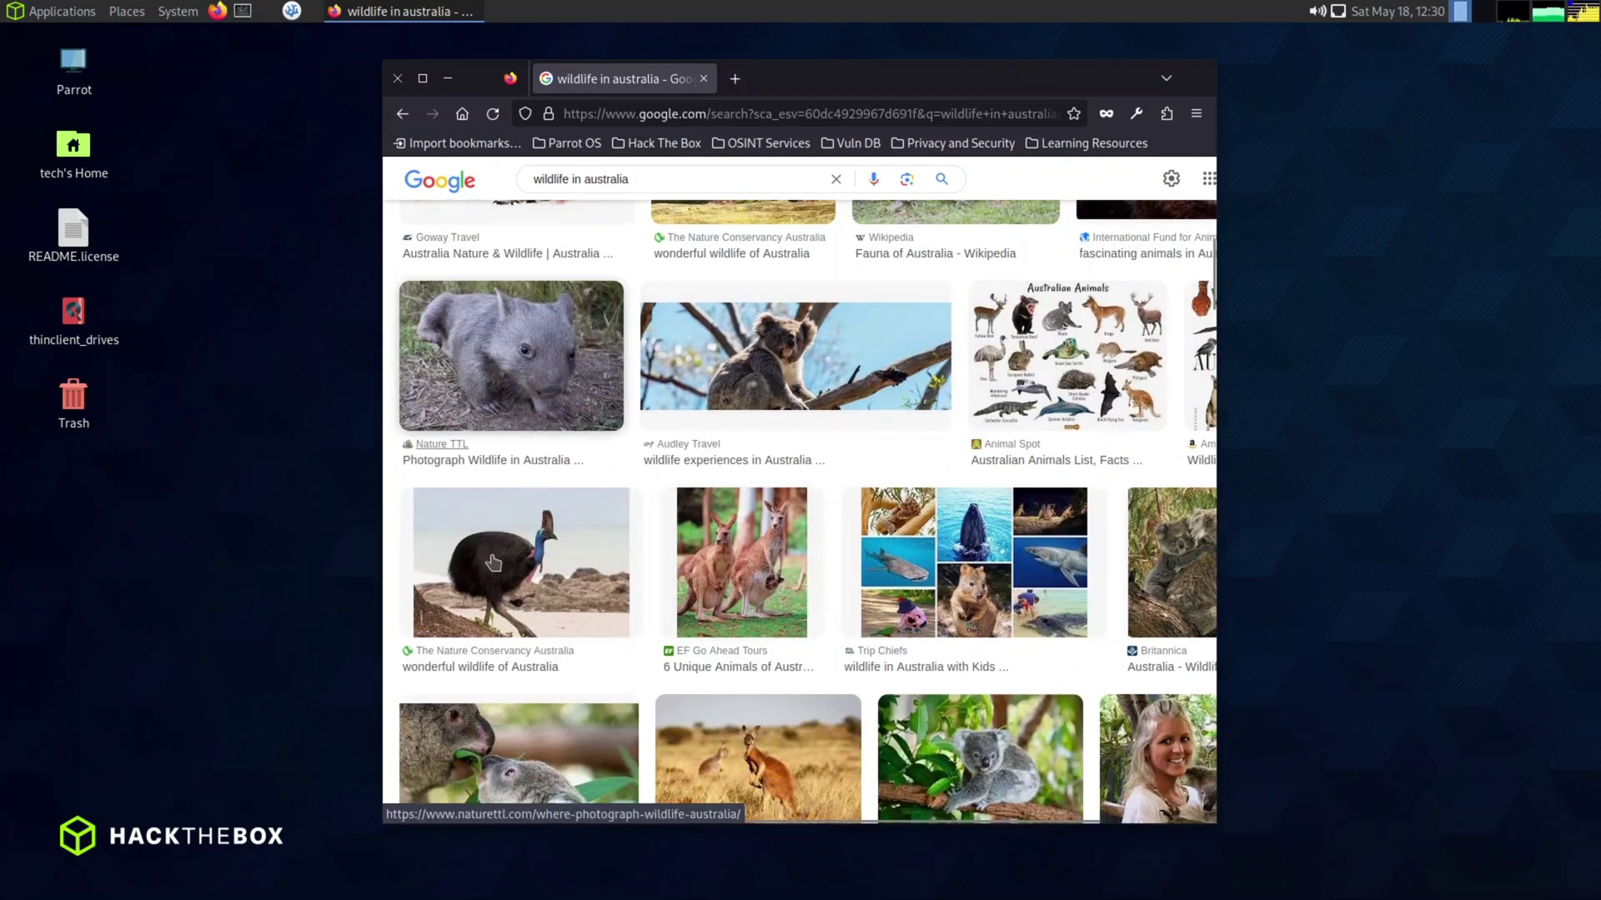
# - Open the cassowary photo's preview and save it as a JPEG in the Pictures folder
pyautogui.click(496, 561)
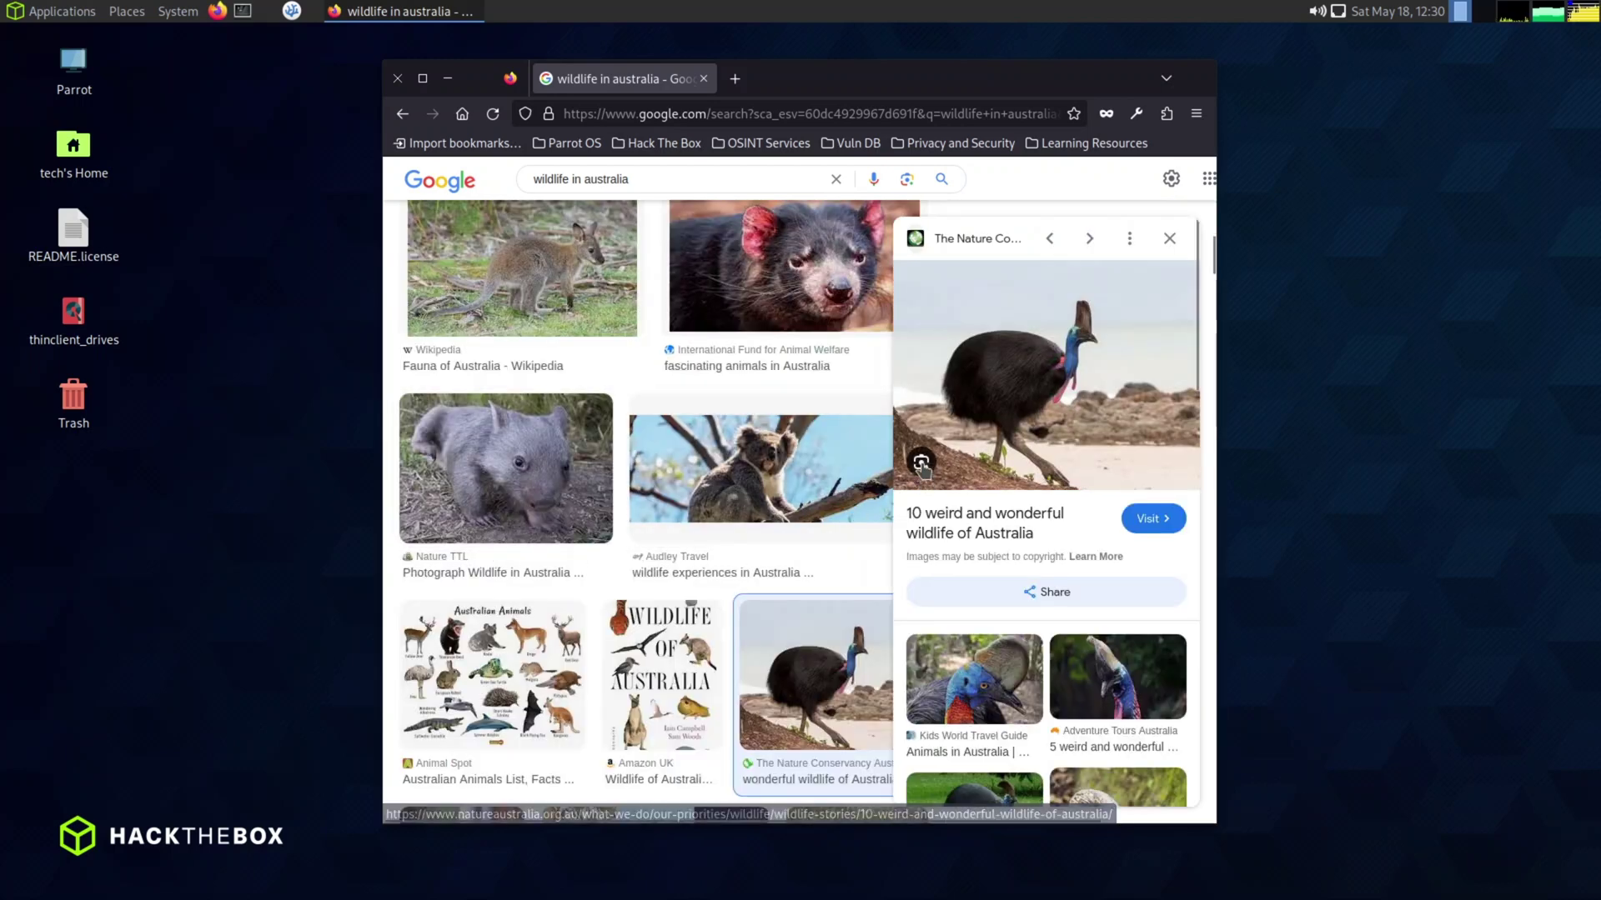
pyautogui.click(921, 464)
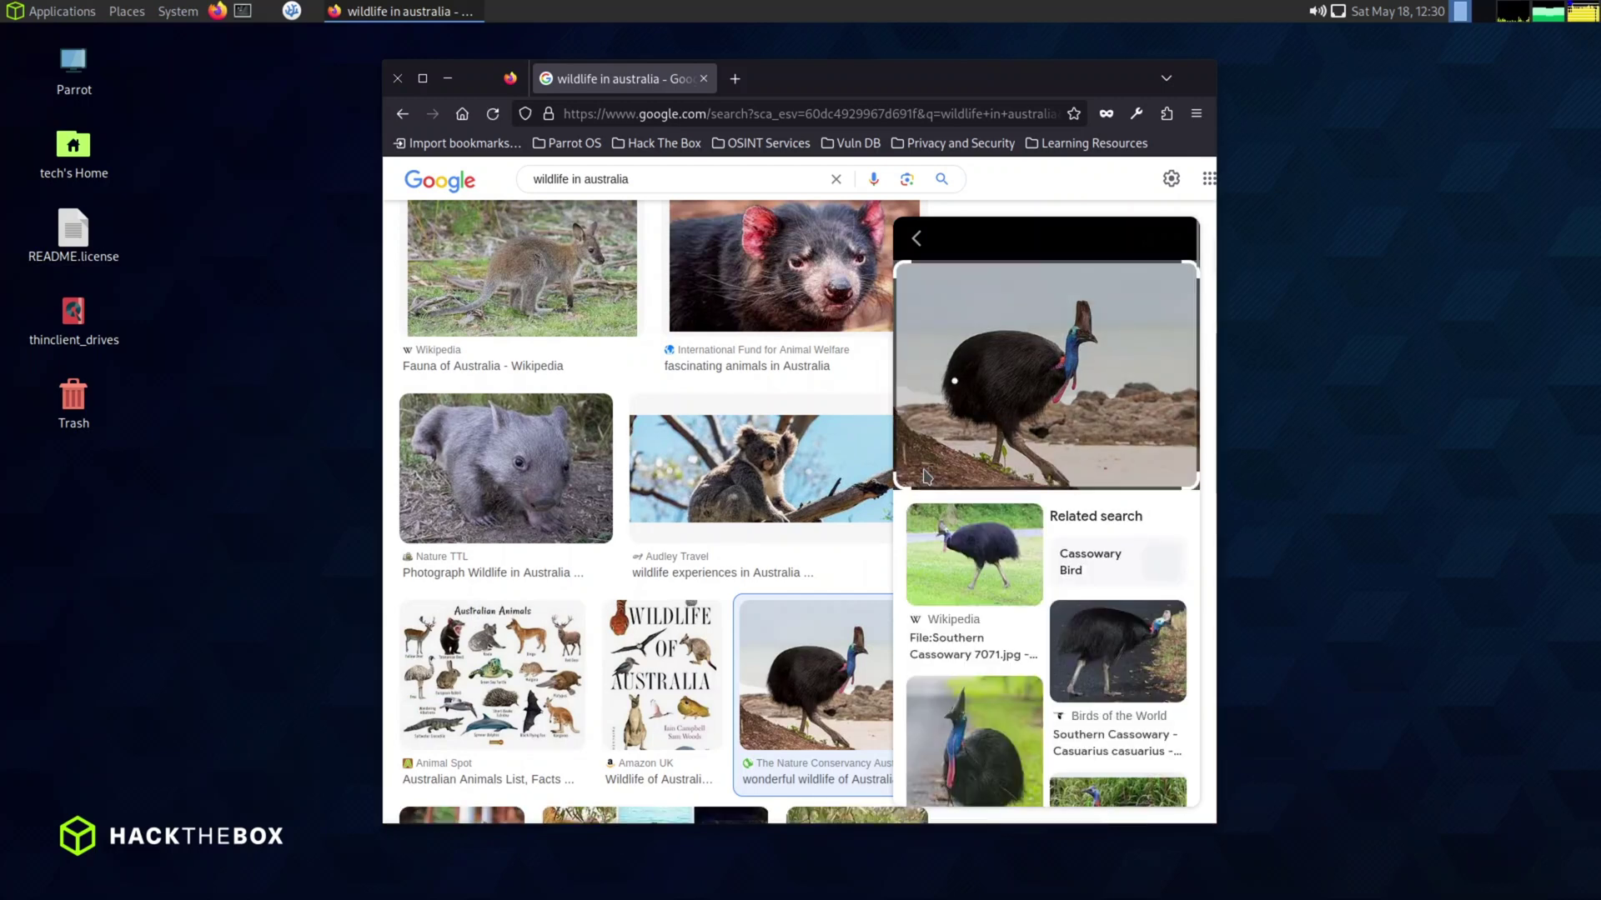
pyautogui.rightClick(995, 371)
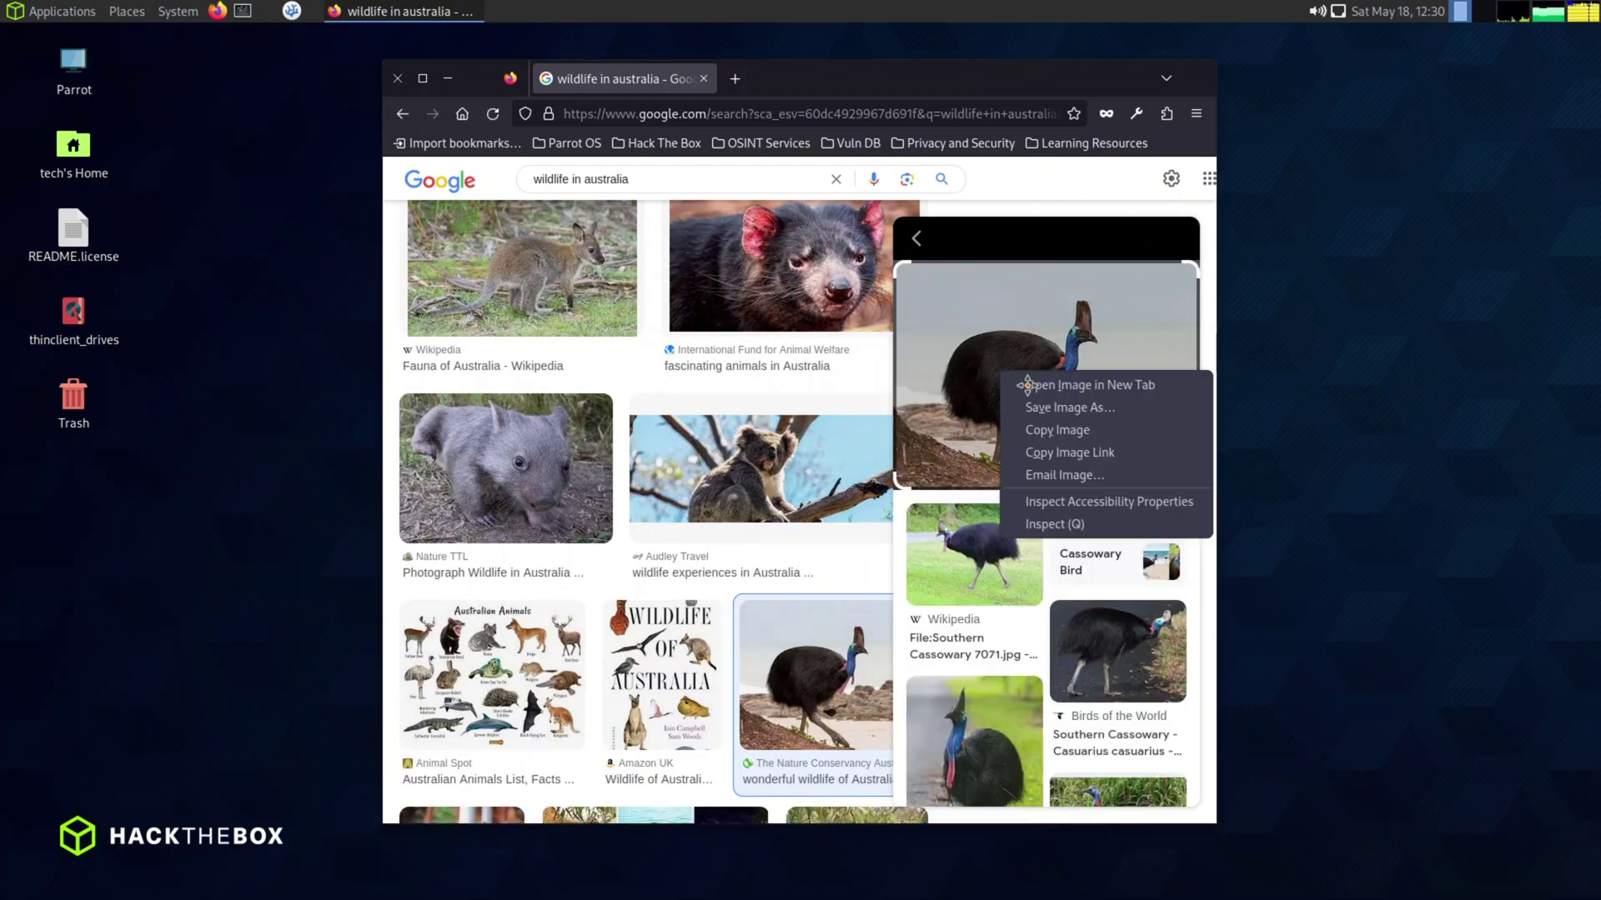
pyautogui.click(1055, 408)
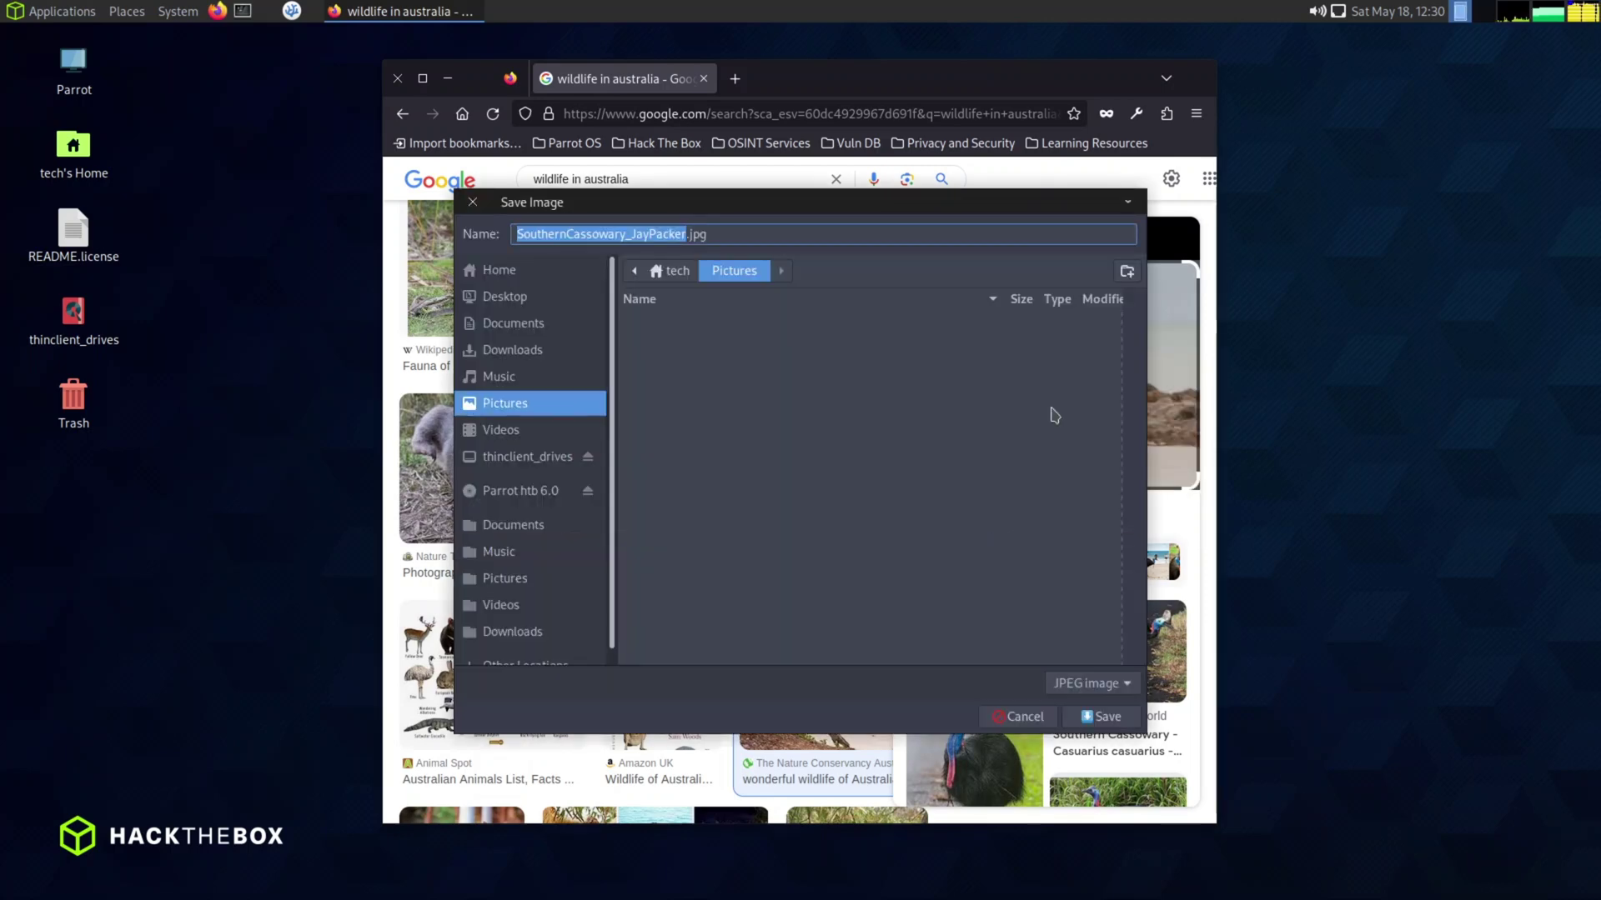
pyautogui.click(1099, 719)
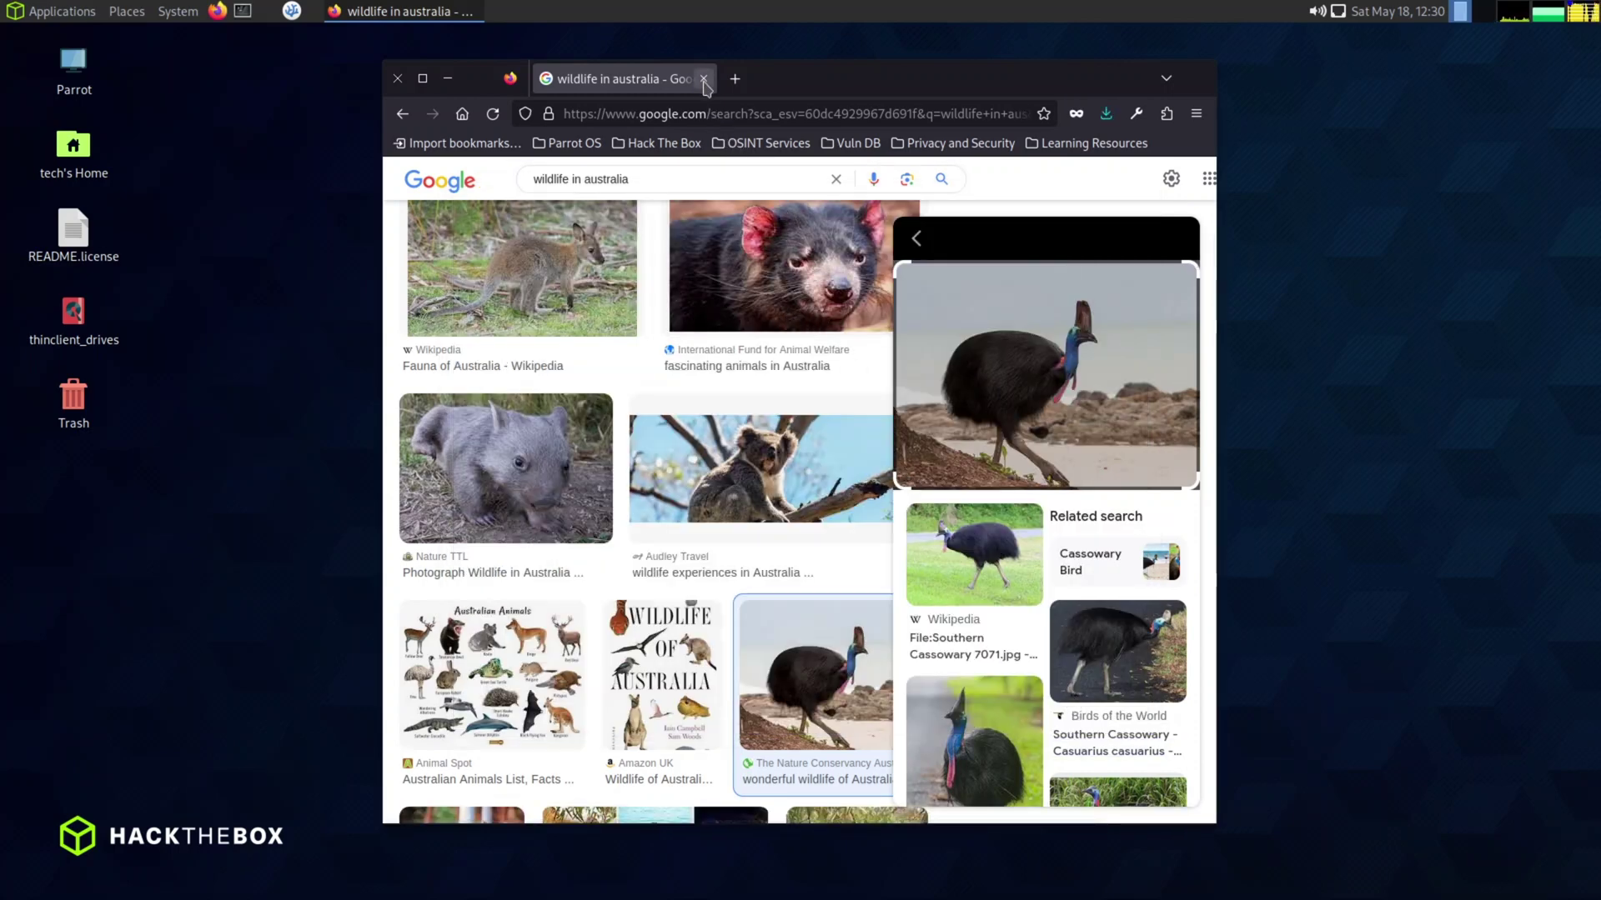
# - Close the browser and open the Pictures folder from the home folder in Caja
pyautogui.click(704, 78)
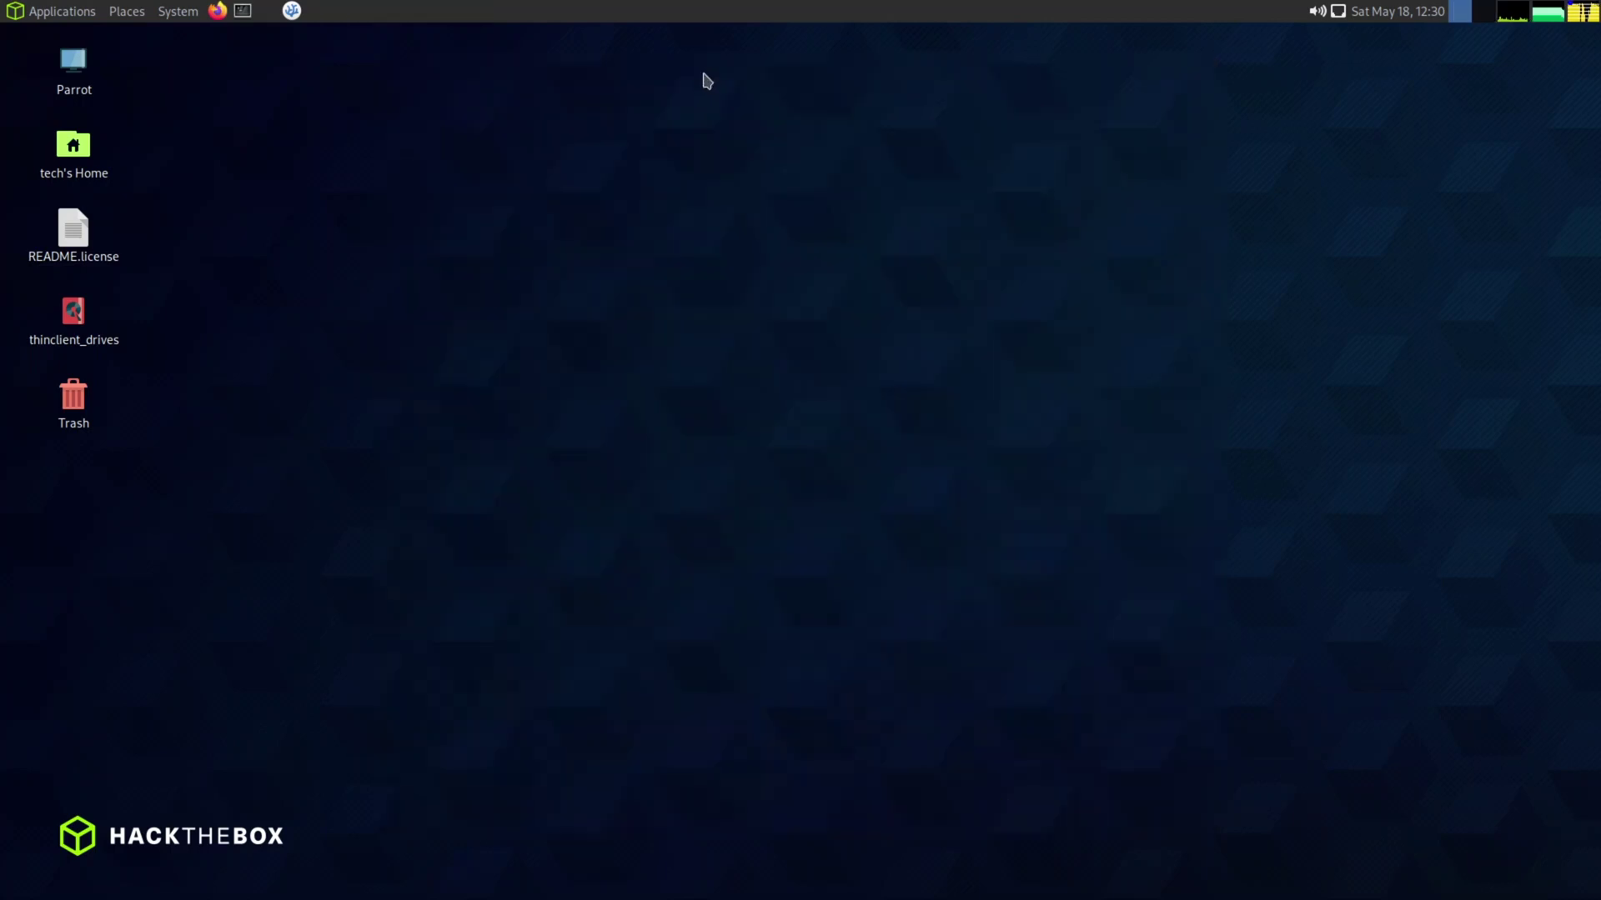
pyautogui.click(130, 15)
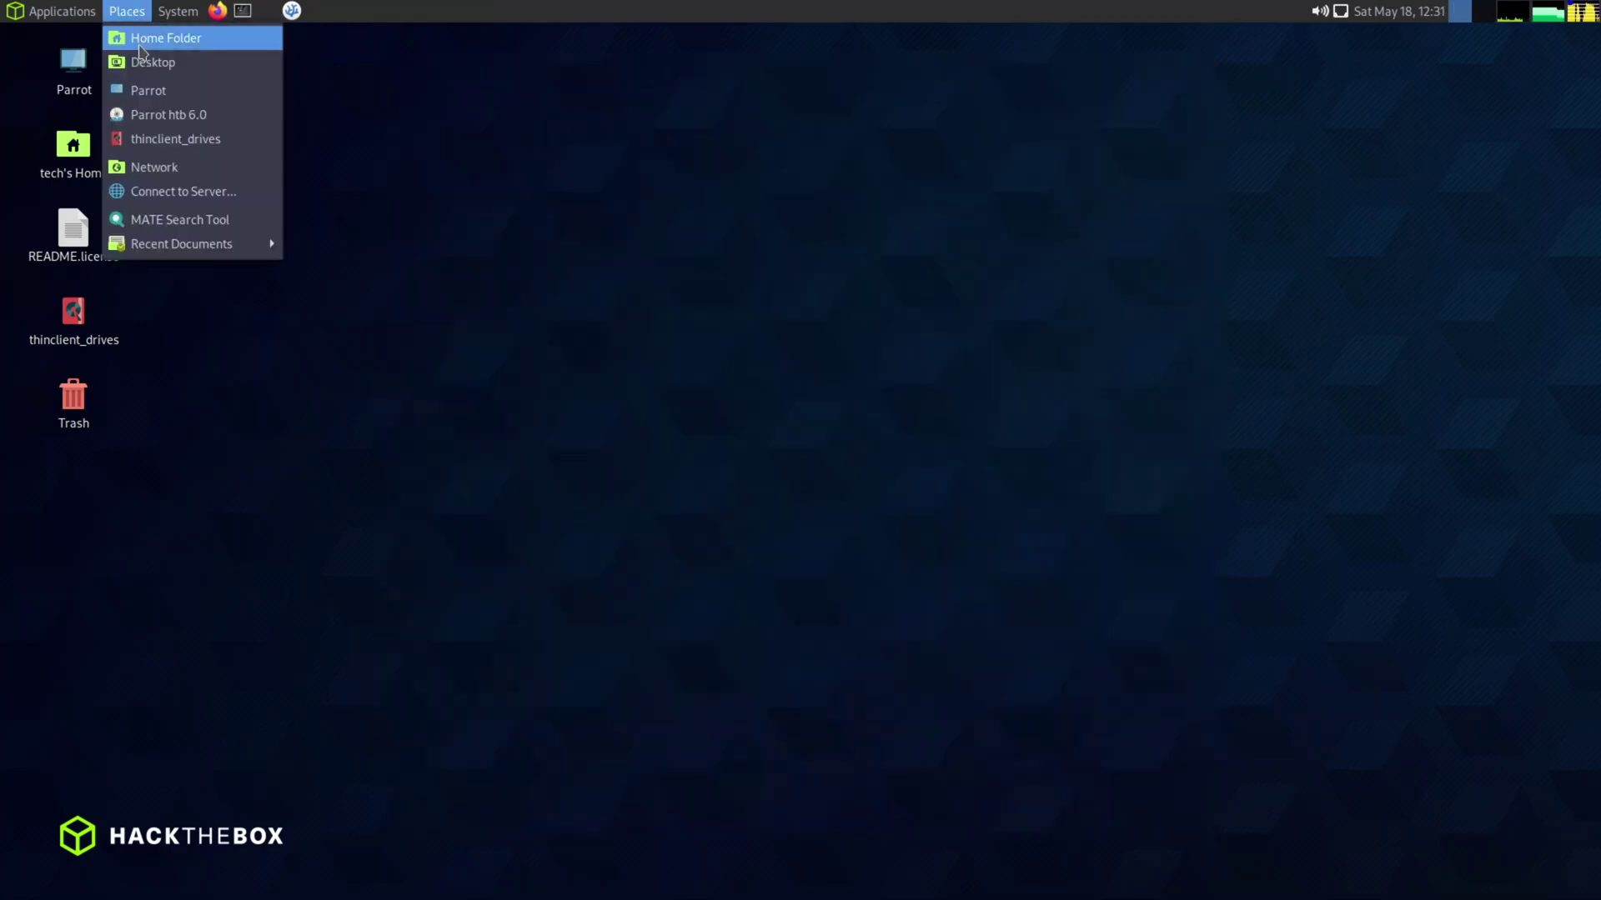
pyautogui.click(139, 47)
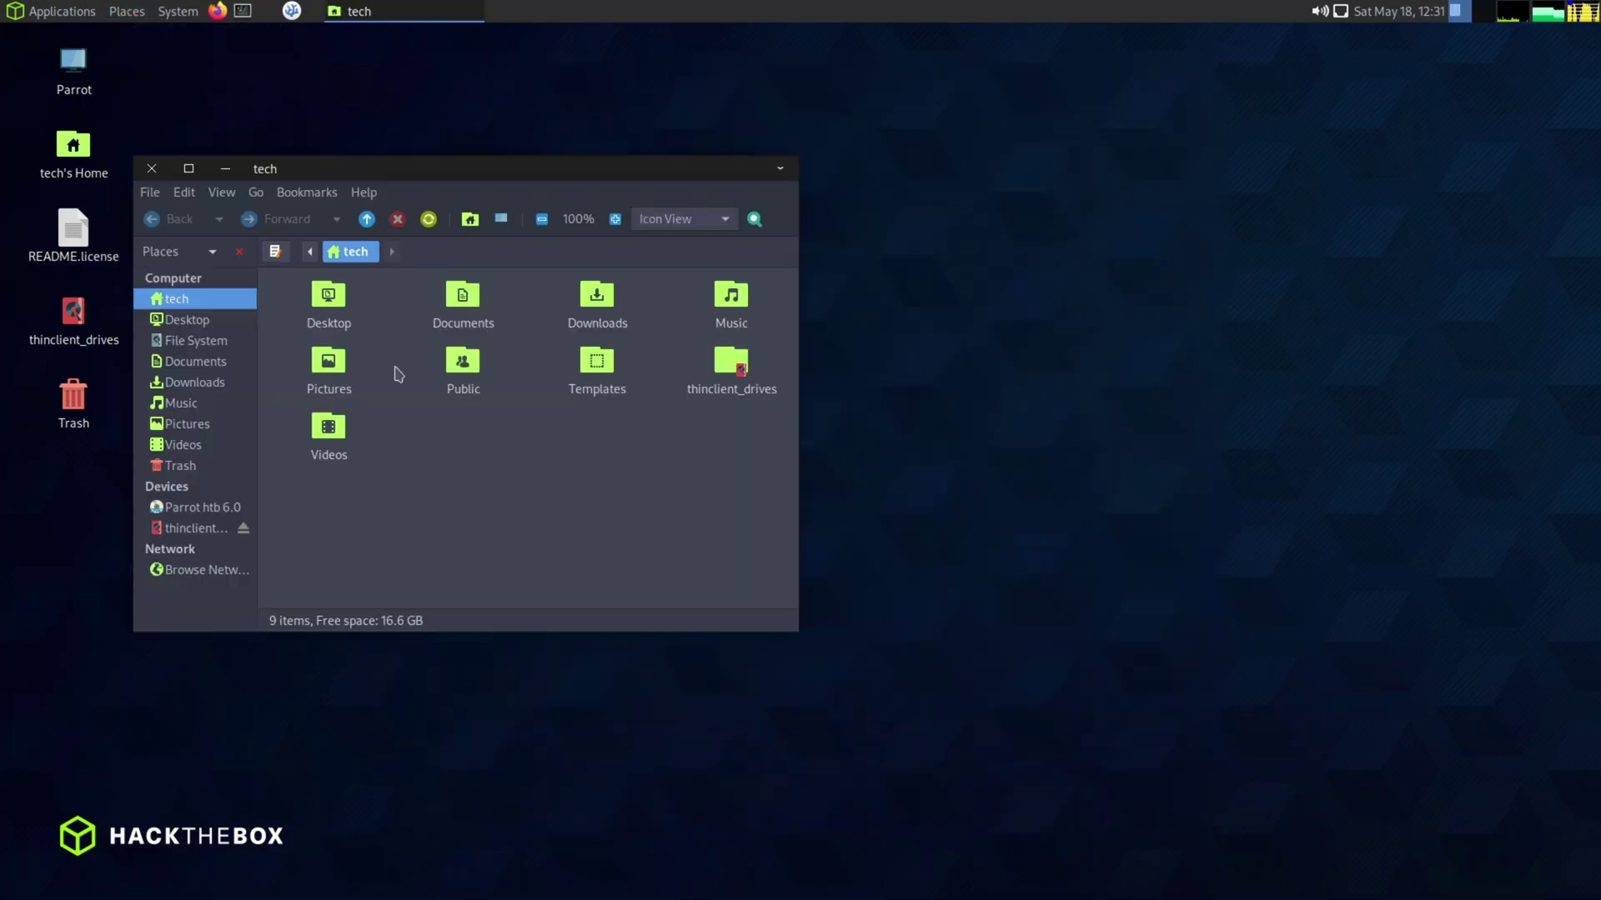
pyautogui.doubleClick(327, 367)
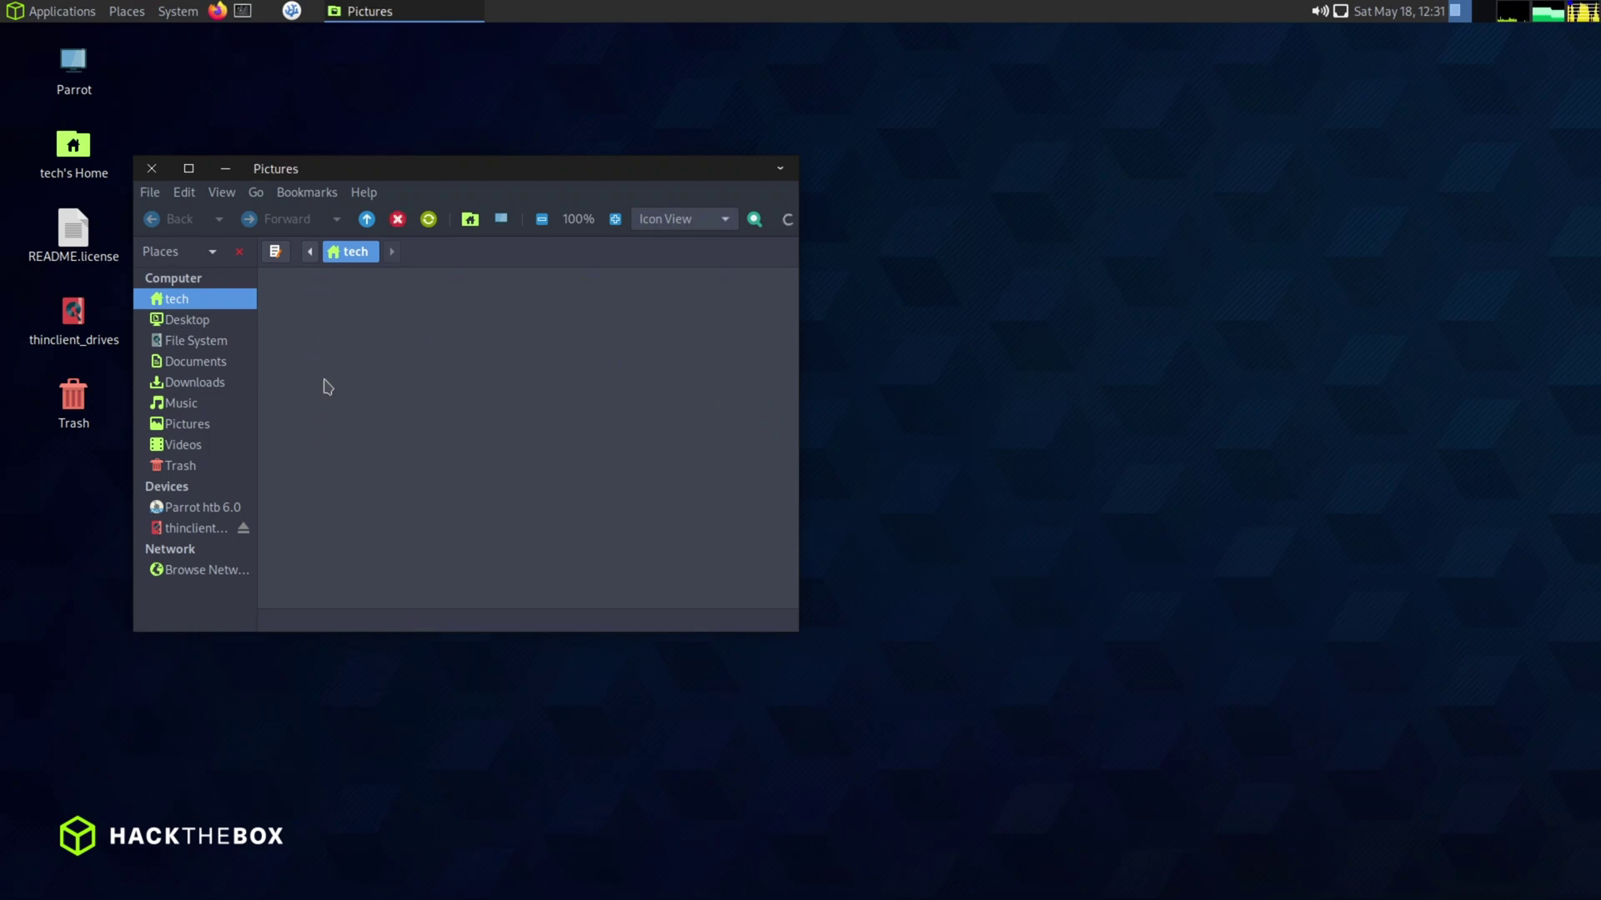
# - Check that SouthernCassowary_JayPacker.jpg opens correctly, then relaunch Firefox
pyautogui.click(319, 303)
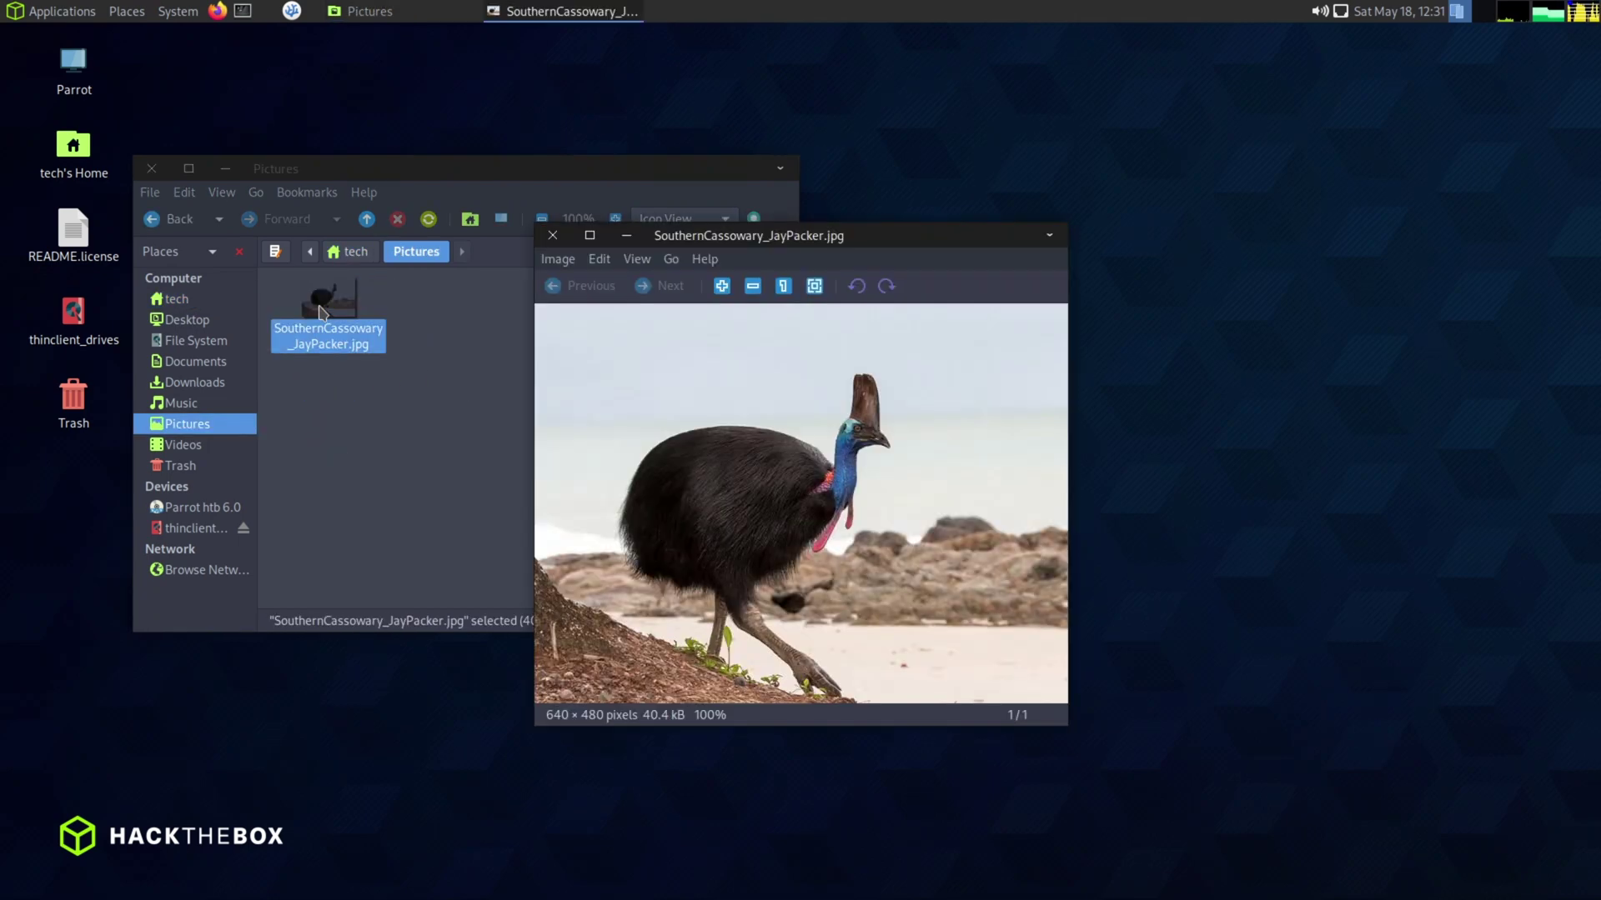
pyautogui.click(552, 237)
pyautogui.click(219, 12)
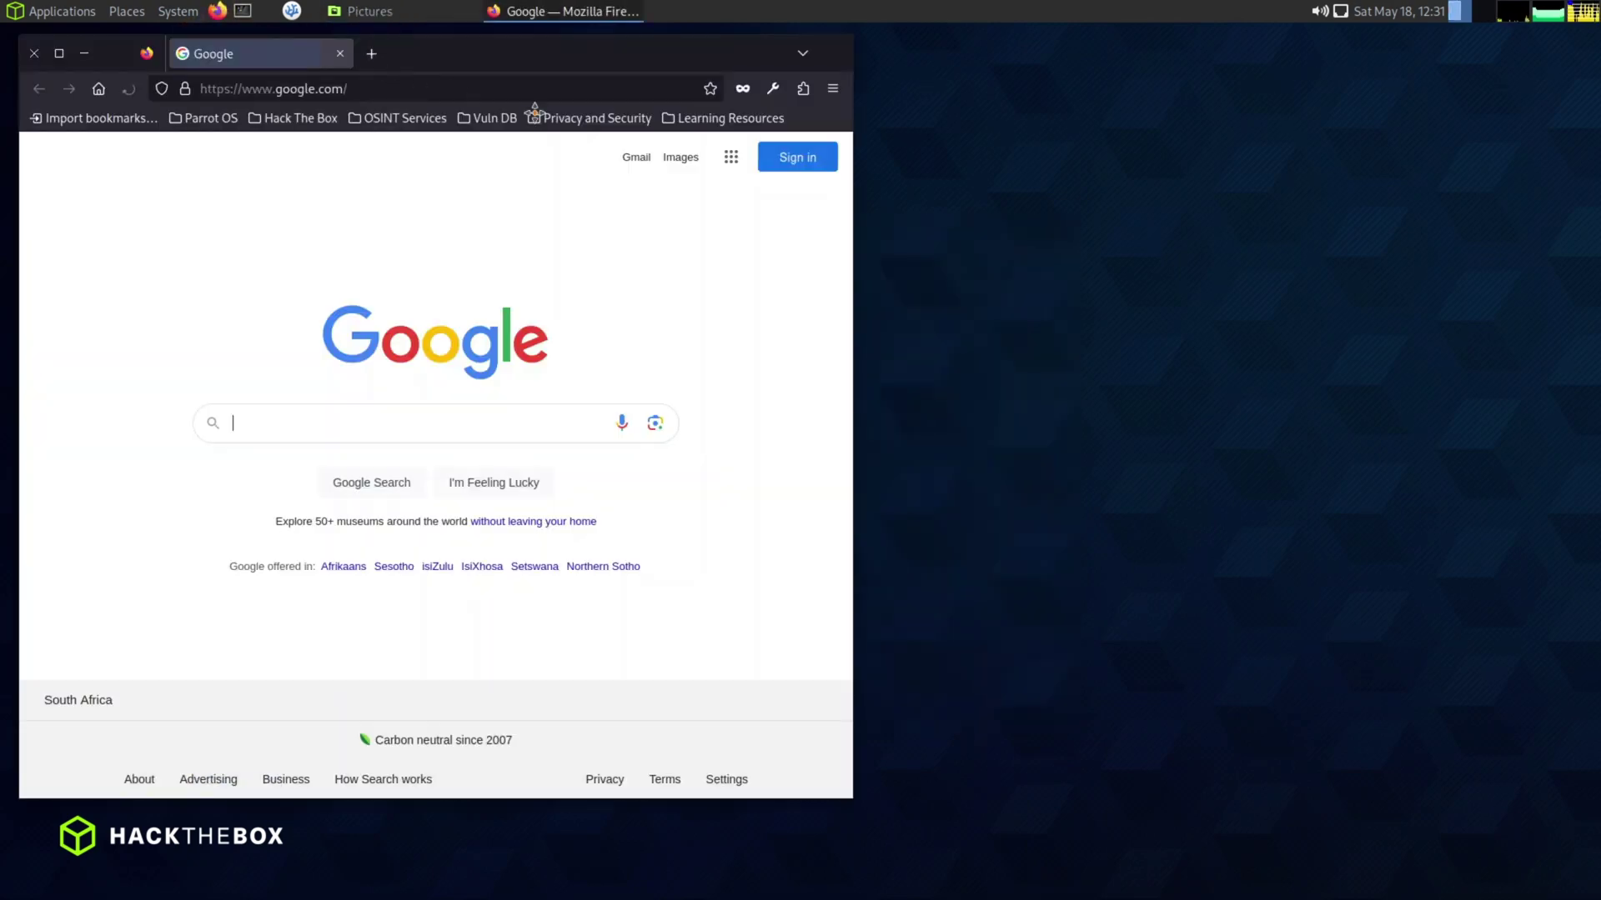
# - Place Firefox beside Caja, search Google for 'geo spy' and go to the GeoSpy AI site
pyautogui.moveTo(535, 108); pyautogui.dragTo(1050, 77)
pyautogui.click(958, 469)
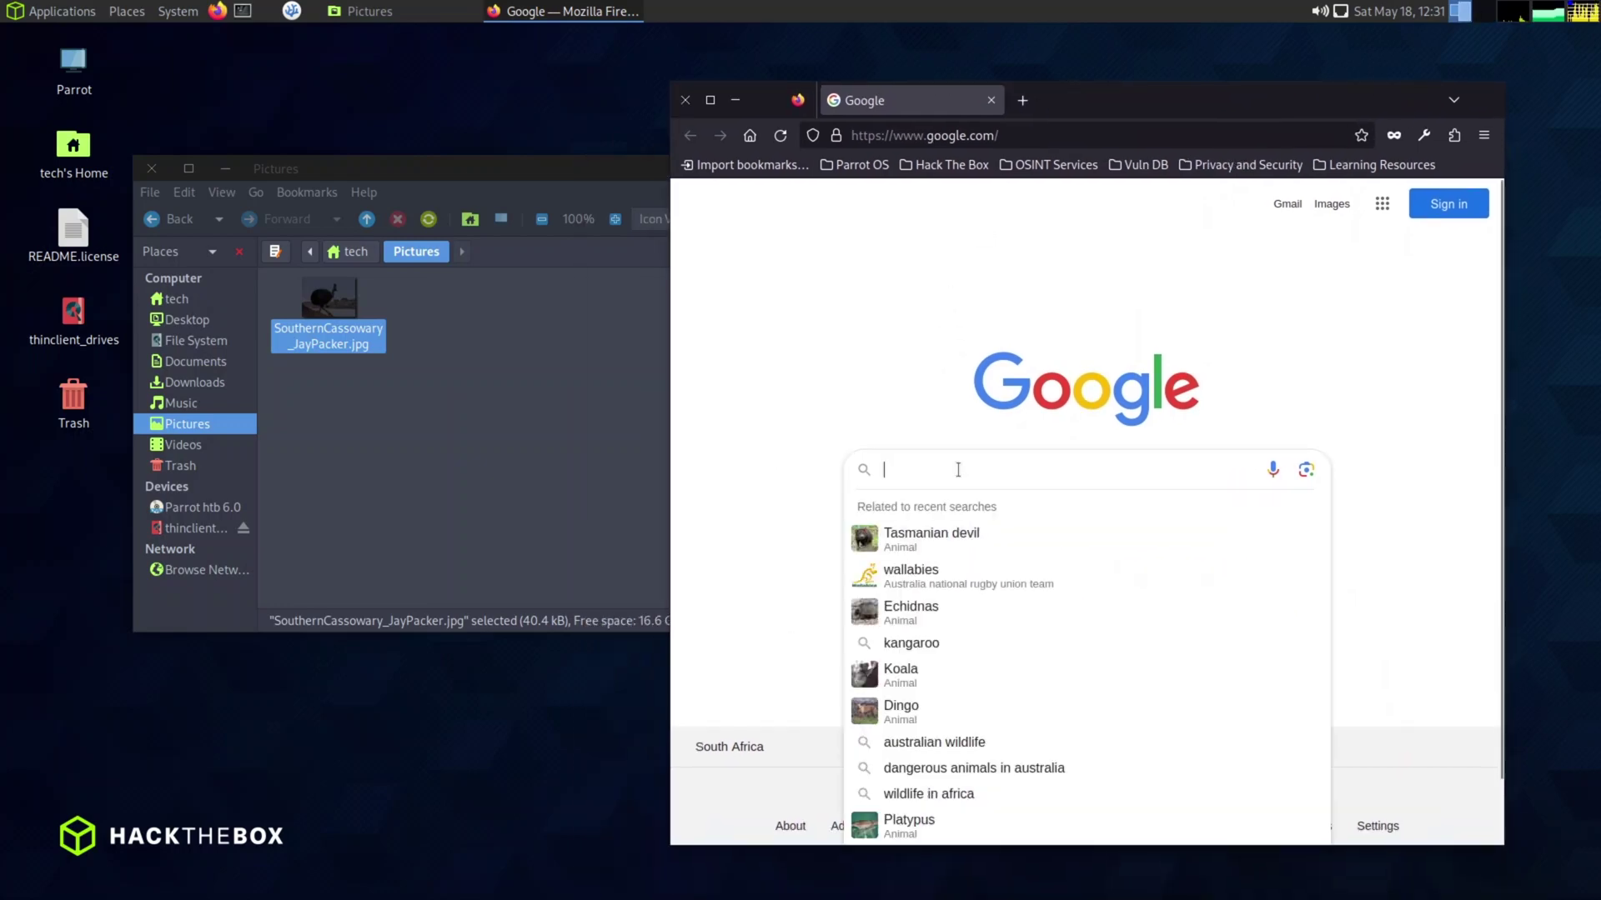
pyautogui.write('geo ')
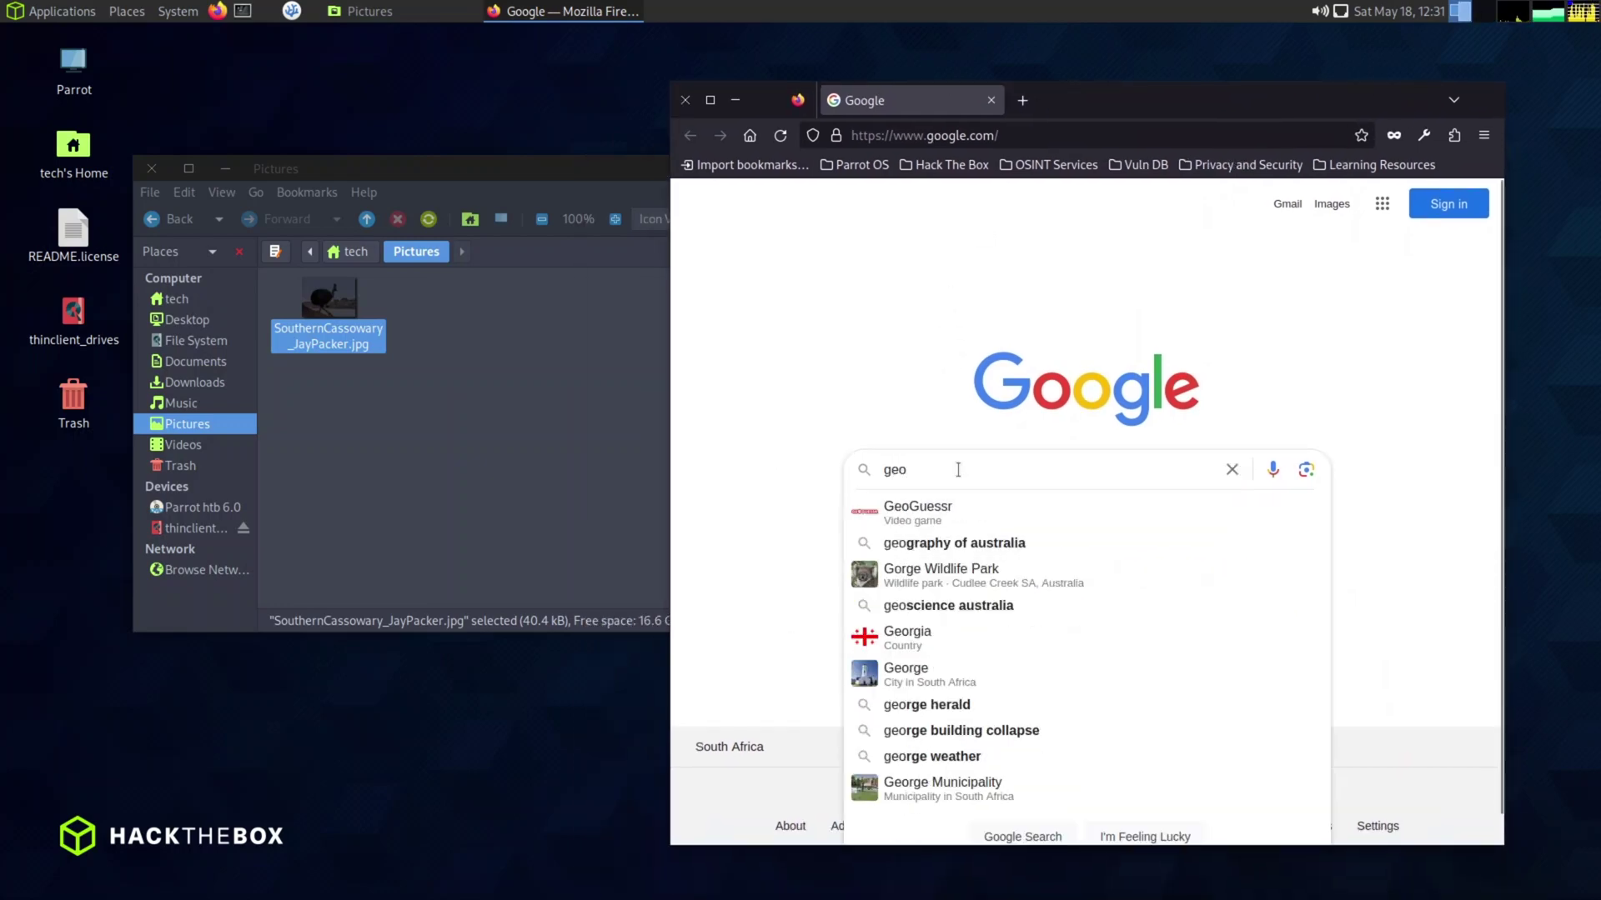
pyautogui.write('spy')
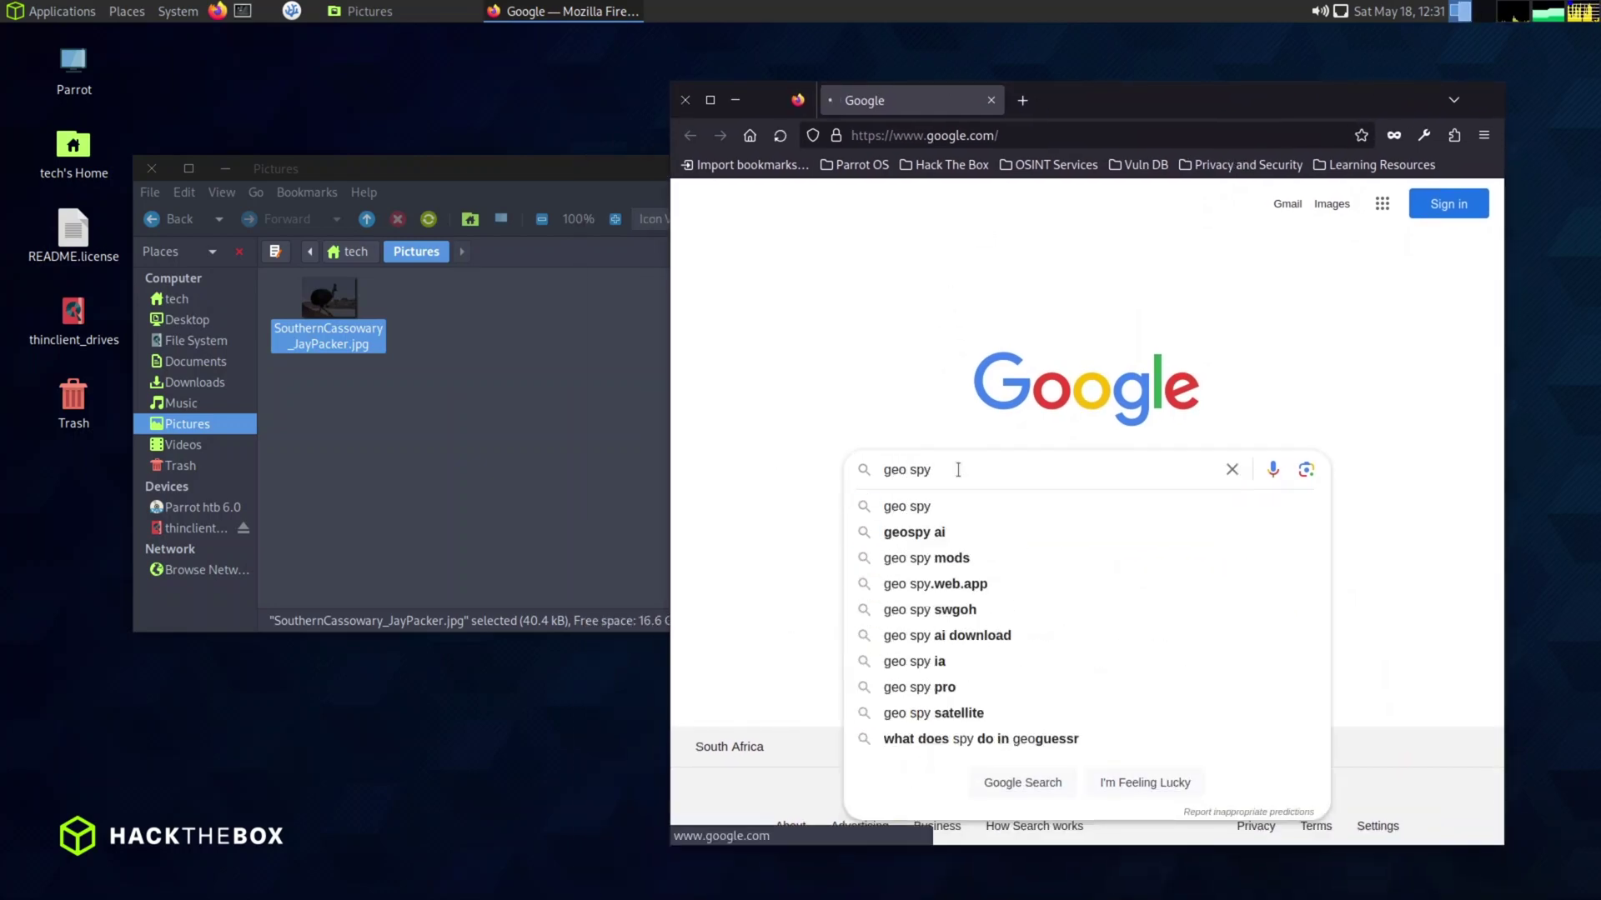
pyautogui.press('Return')
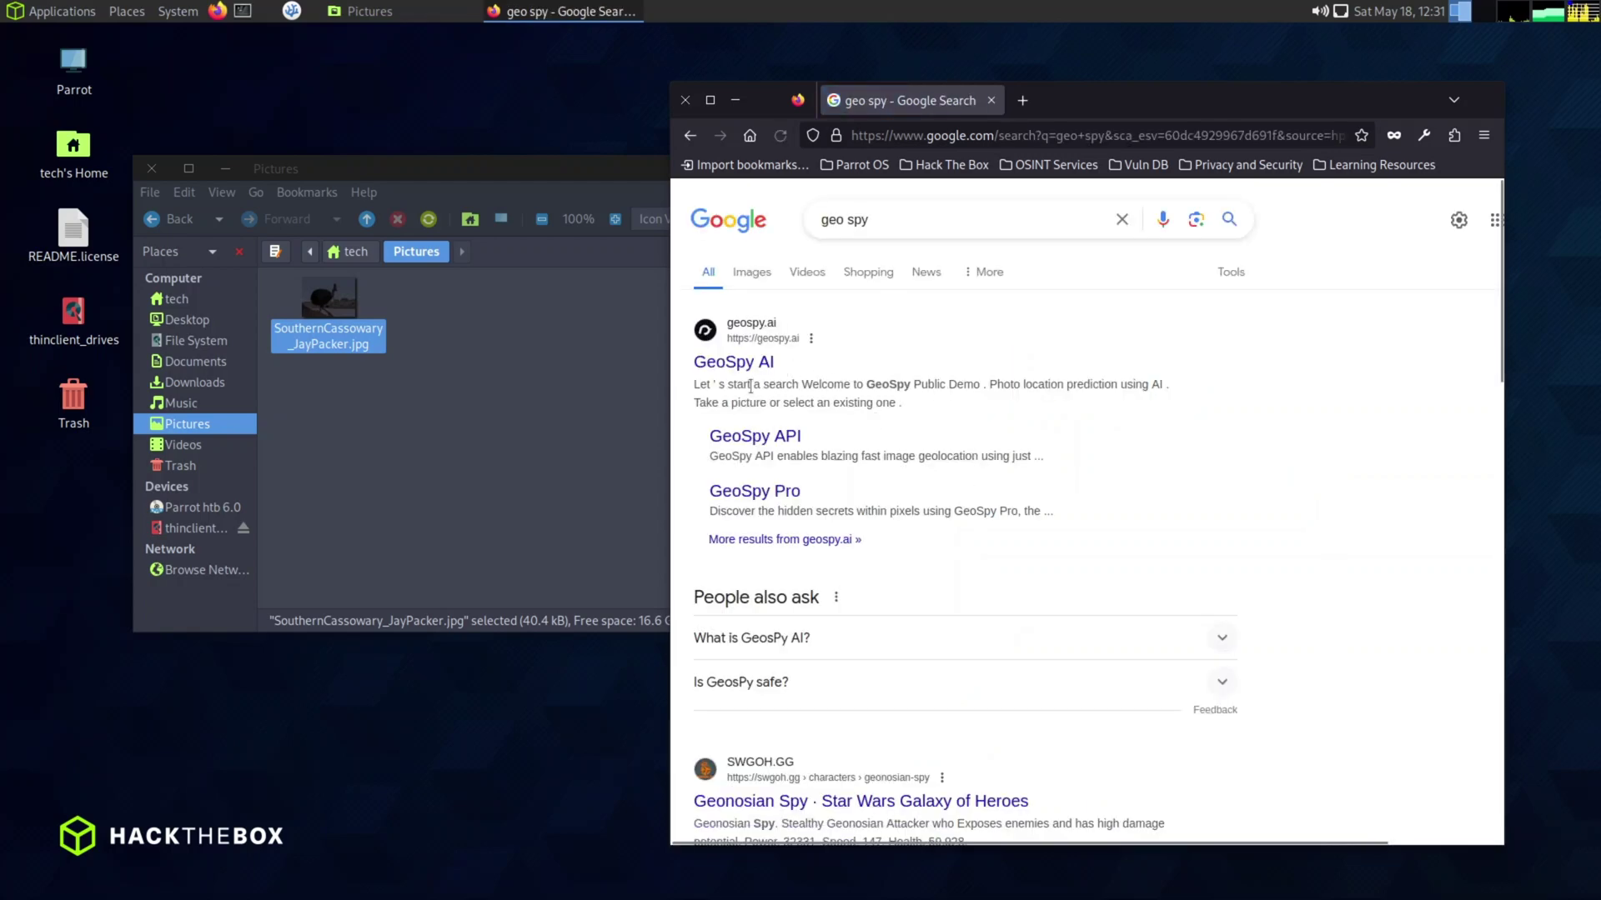
pyautogui.click(752, 365)
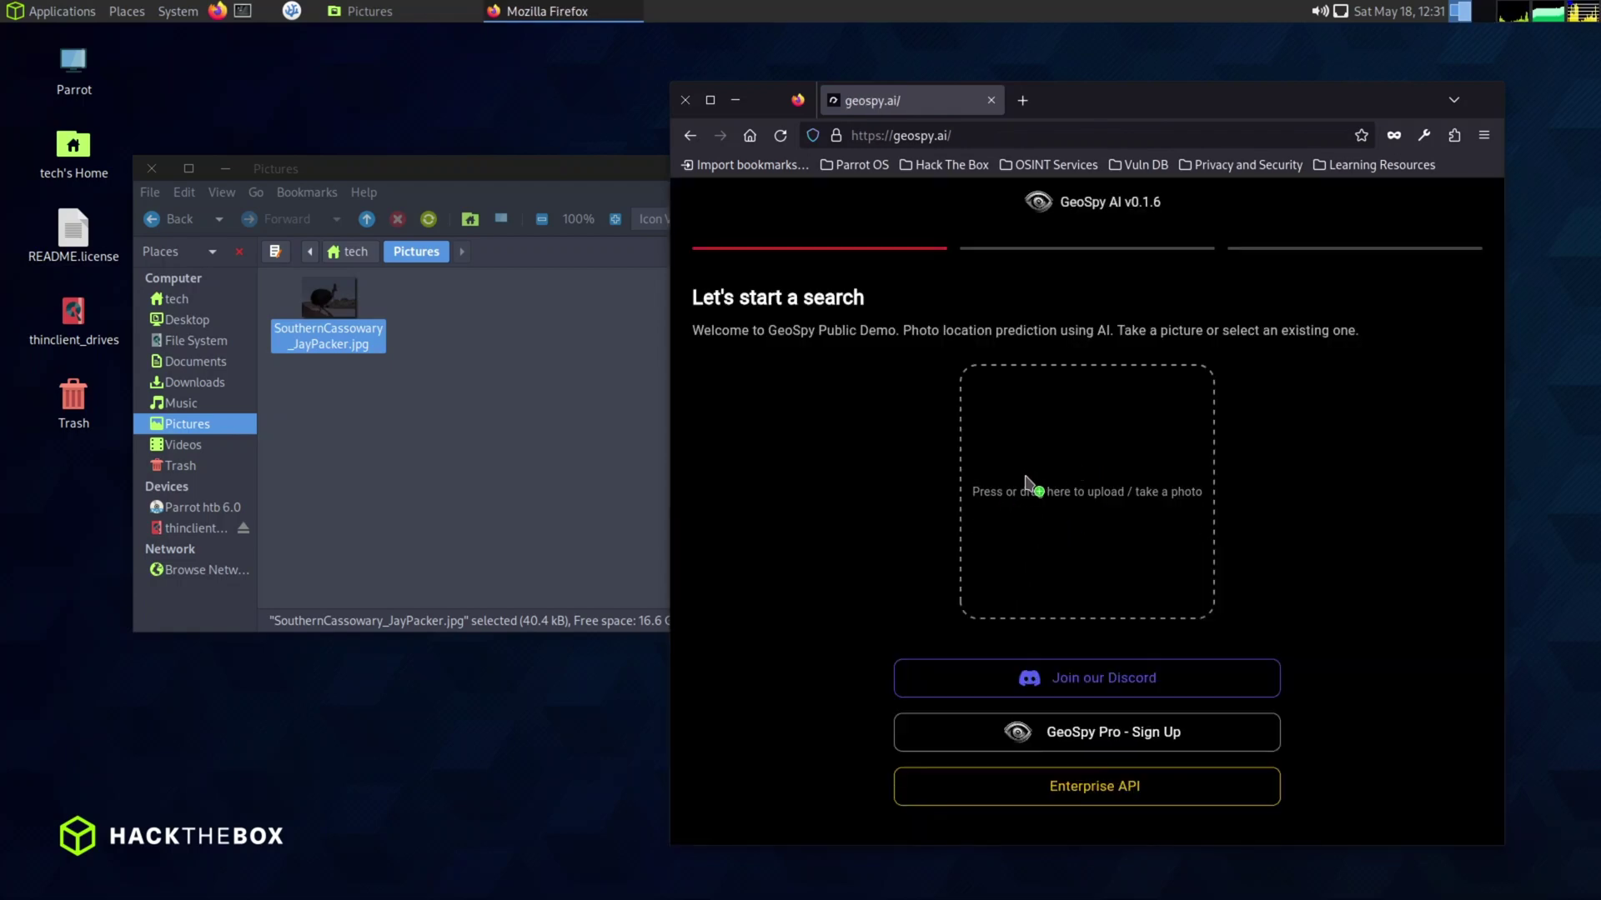
# - Drag SouthernCassowary_JayPacker.jpg onto GeoSpy's upload box, then minimize Caja and maximize Firefox
pyautogui.click(331, 360)
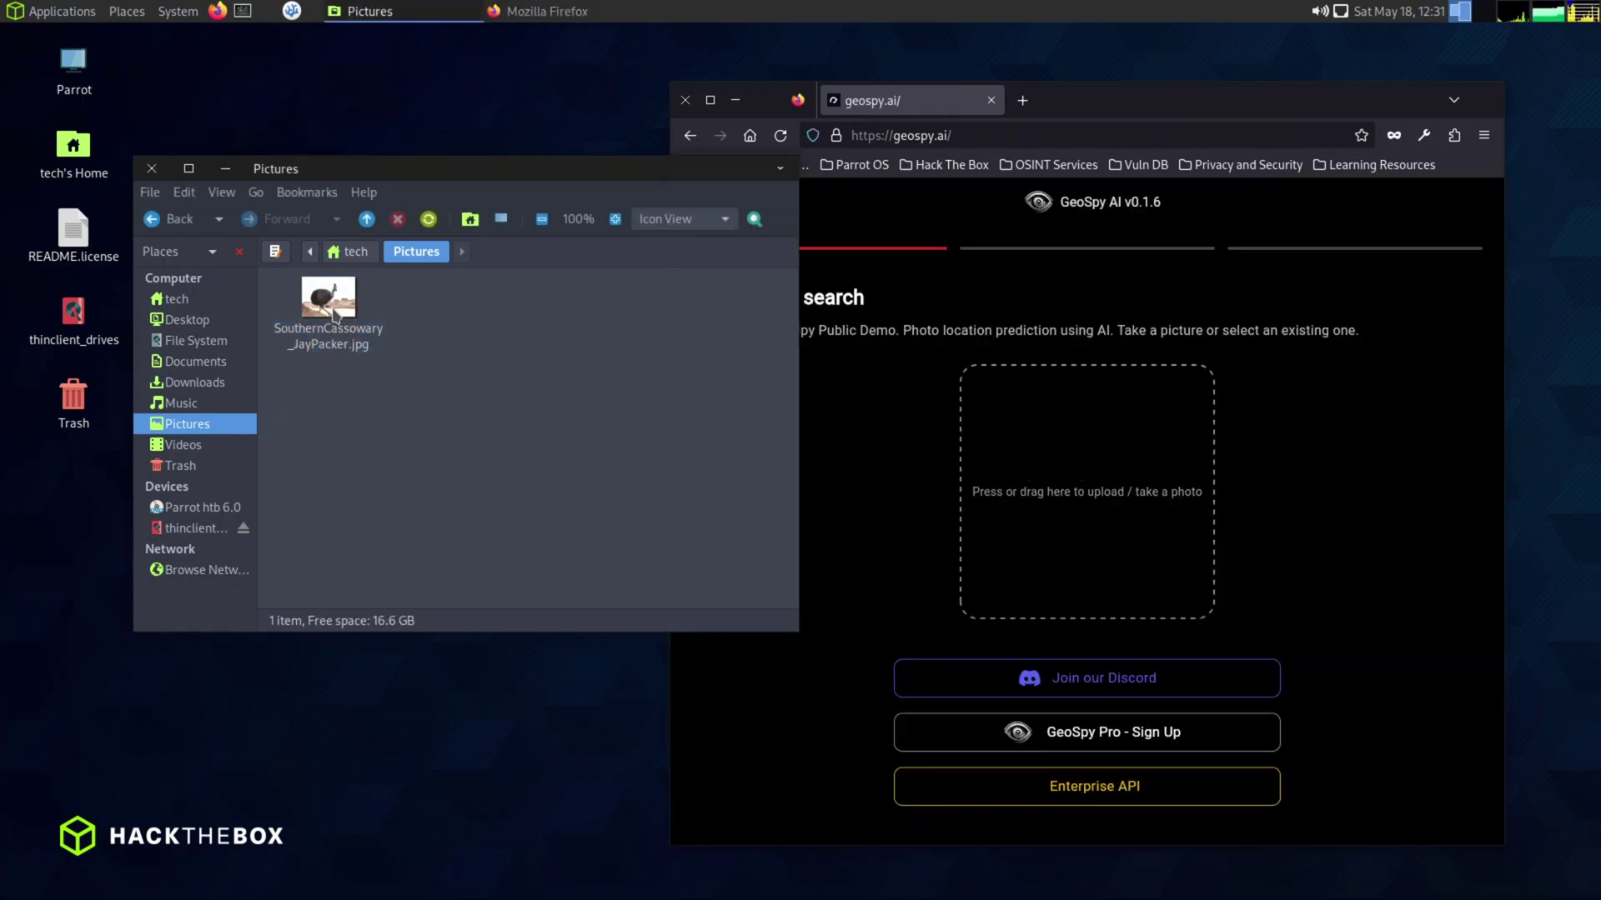
pyautogui.moveTo(331, 350); pyautogui.dragTo(1073, 492)
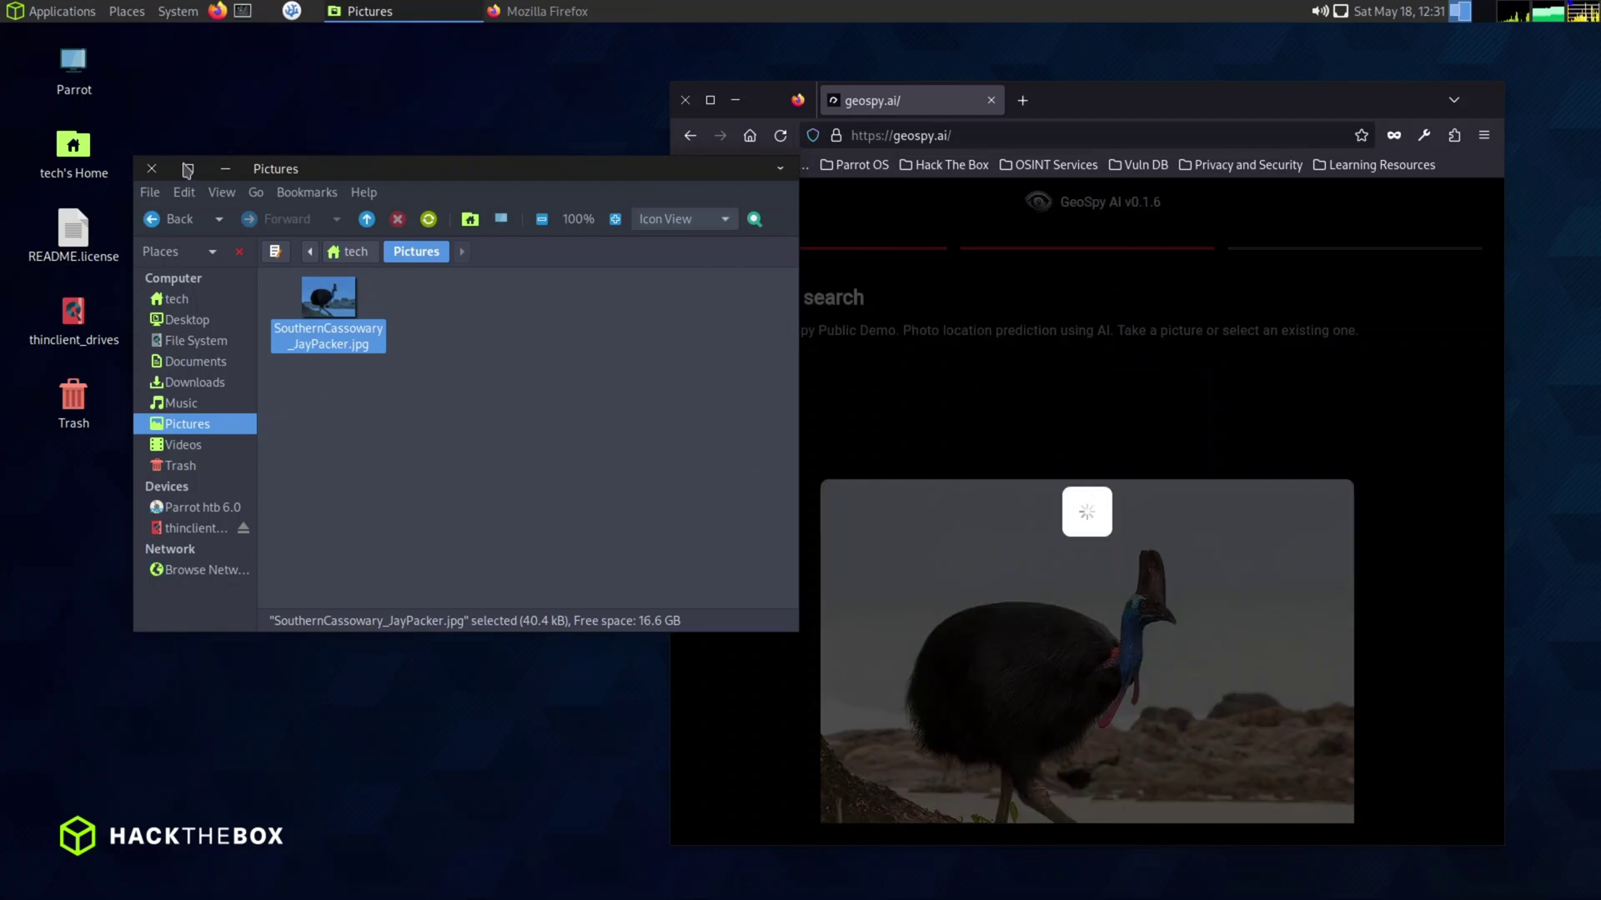
pyautogui.click(225, 172)
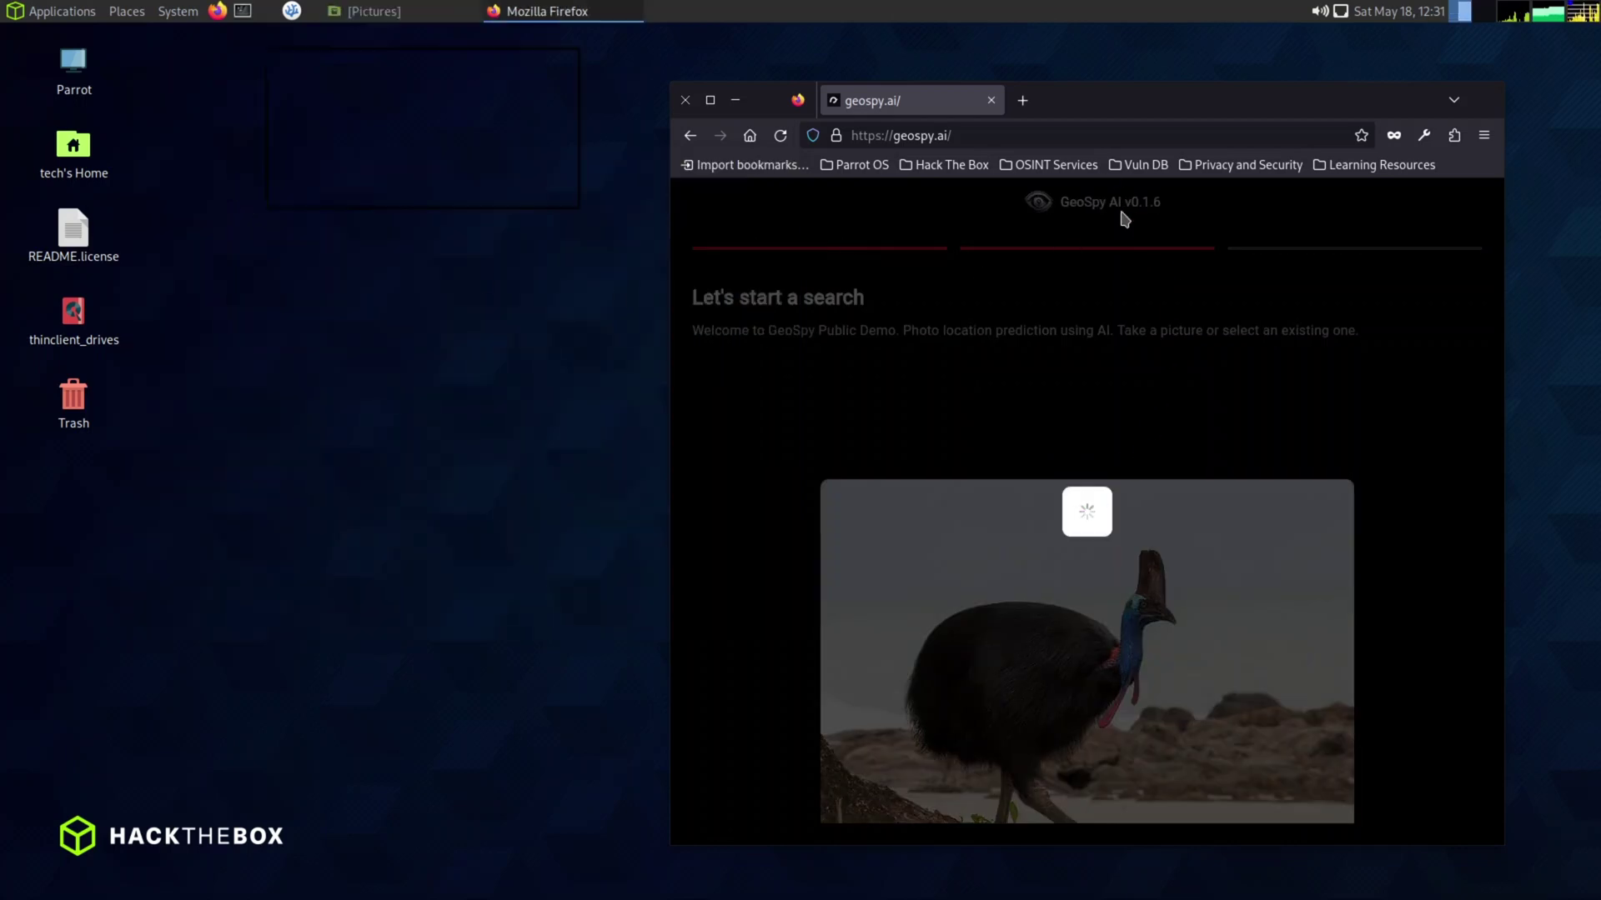
pyautogui.click(710, 101)
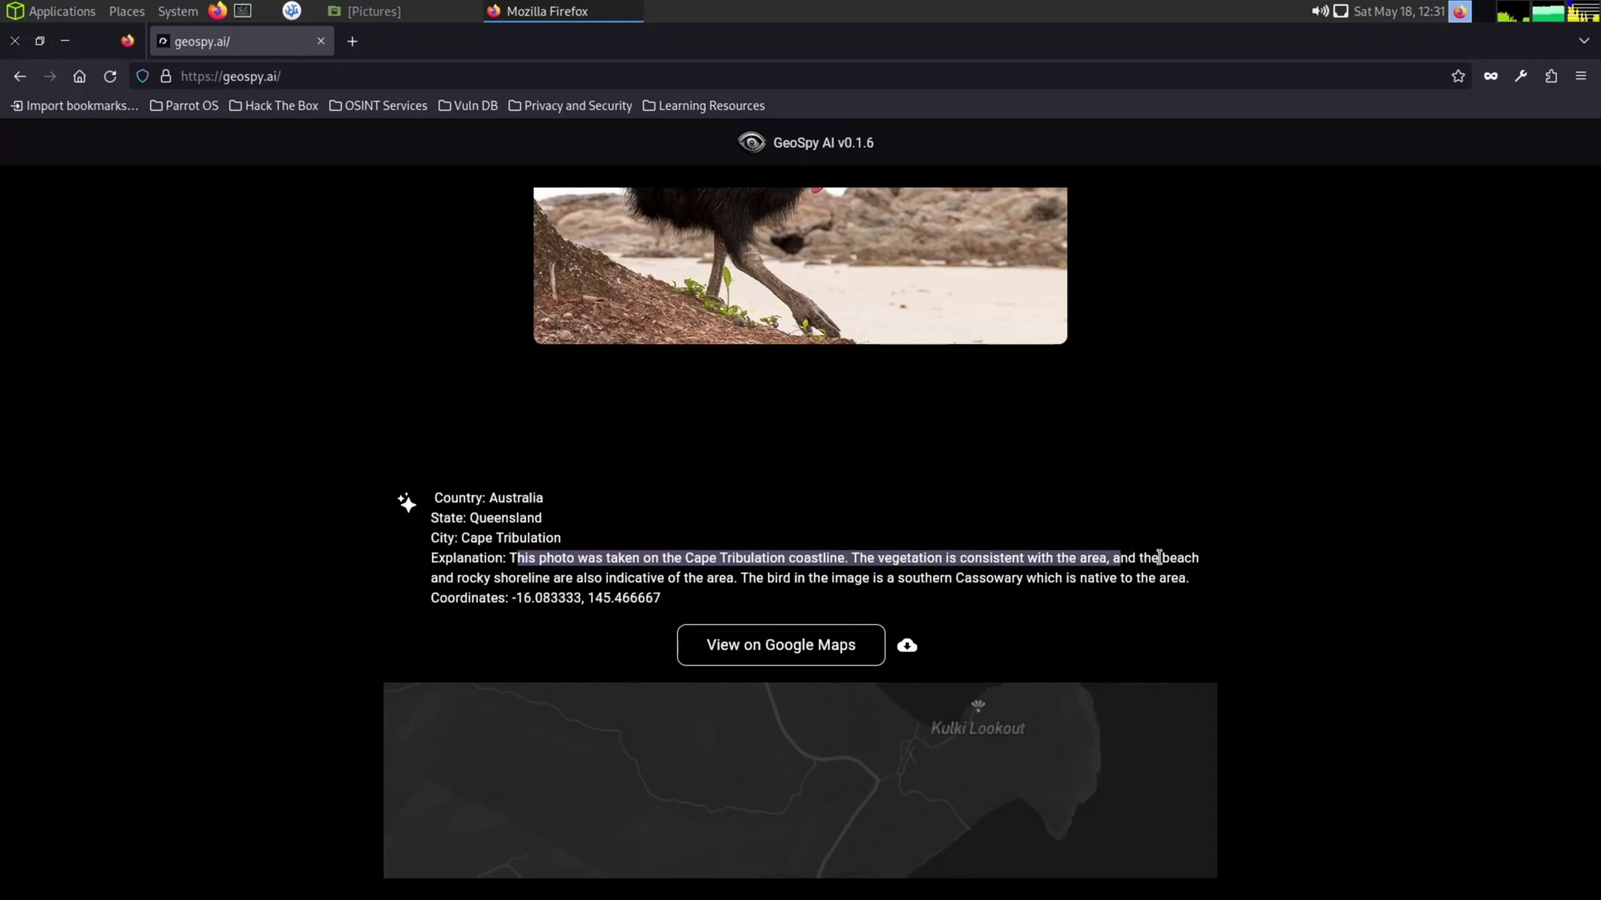
# - Read the Cape Tribulation prediction and view its coordinates -16.083333, 145.466667 in Google Maps
pyautogui.moveTo(1192, 561); pyautogui.dragTo(1203, 596)
pyautogui.scroll(-3, 1363, 663)
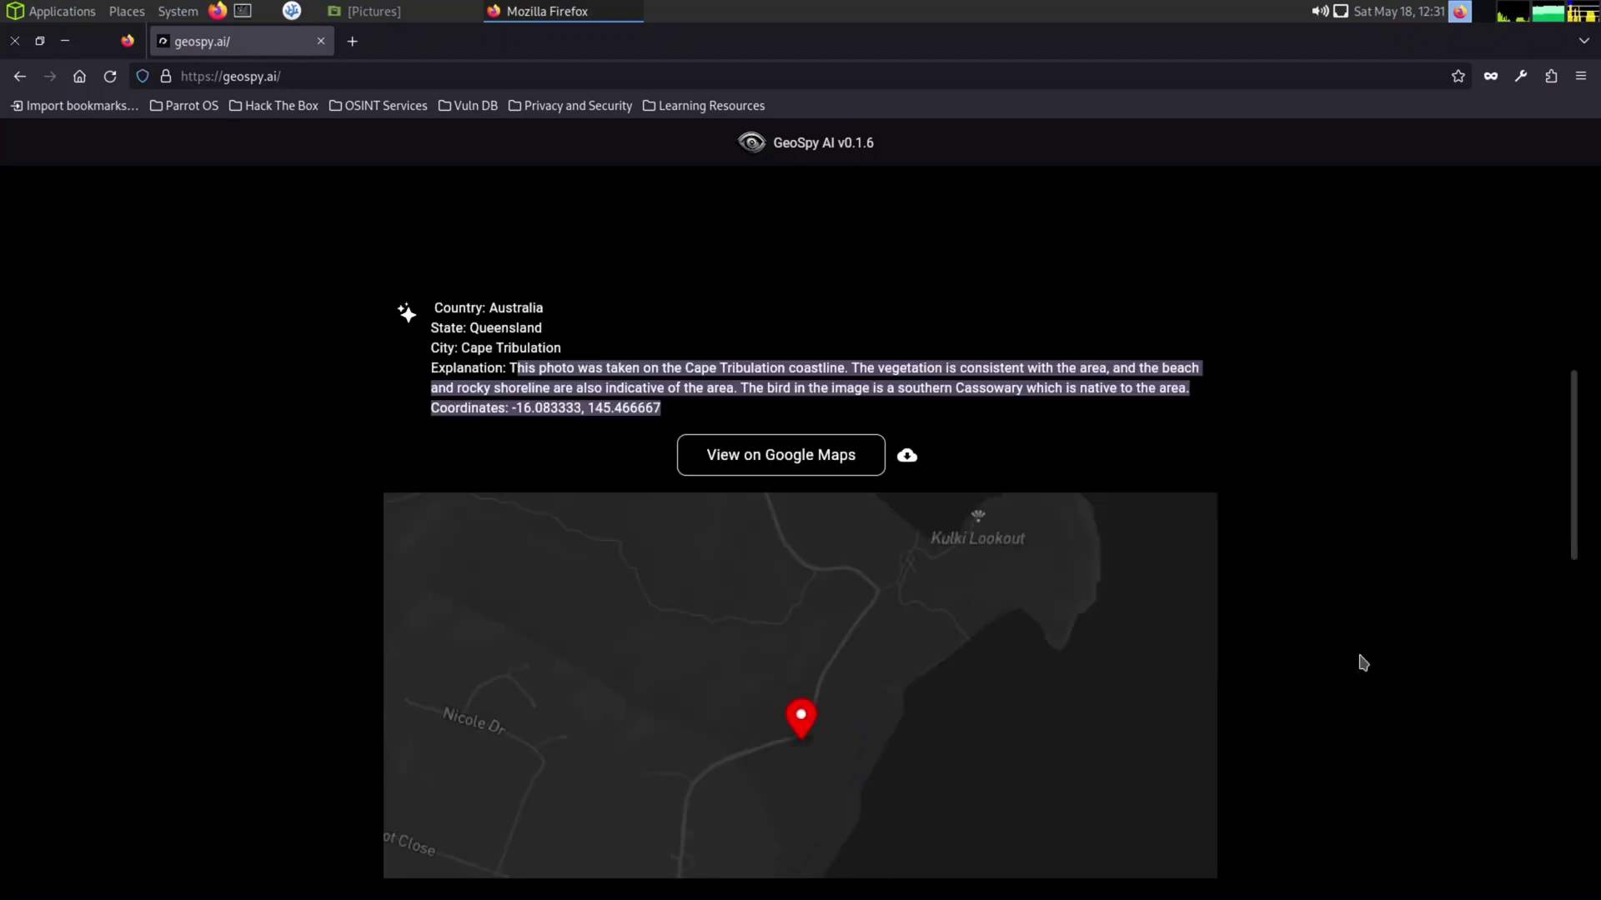
pyautogui.scroll(-3, 1359, 661)
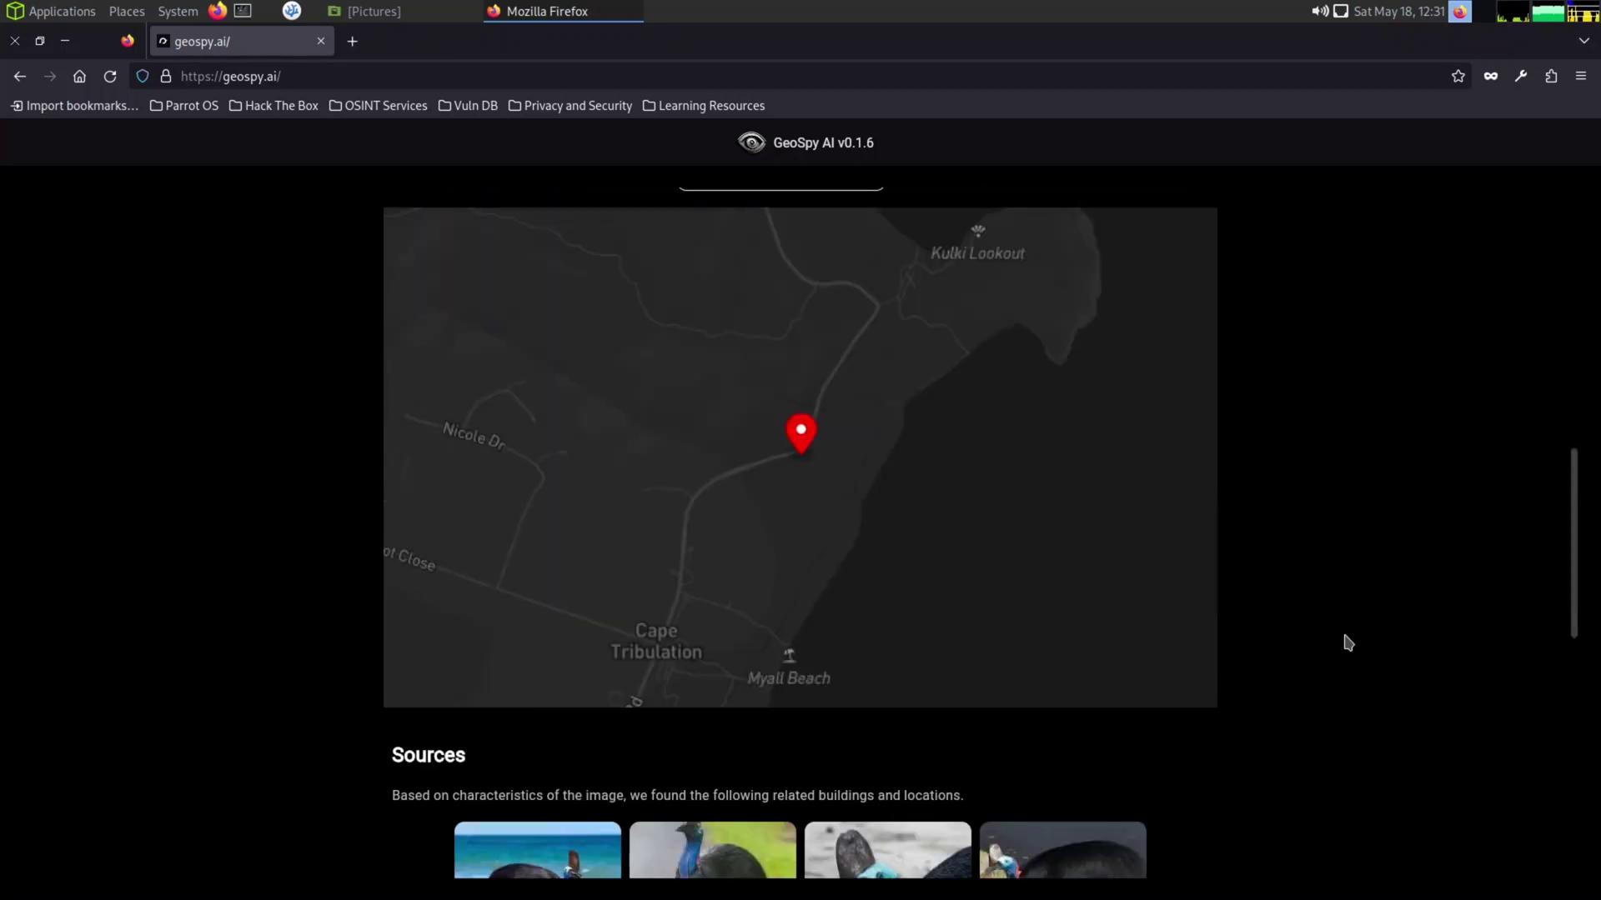
pyautogui.scroll(3, 1344, 644)
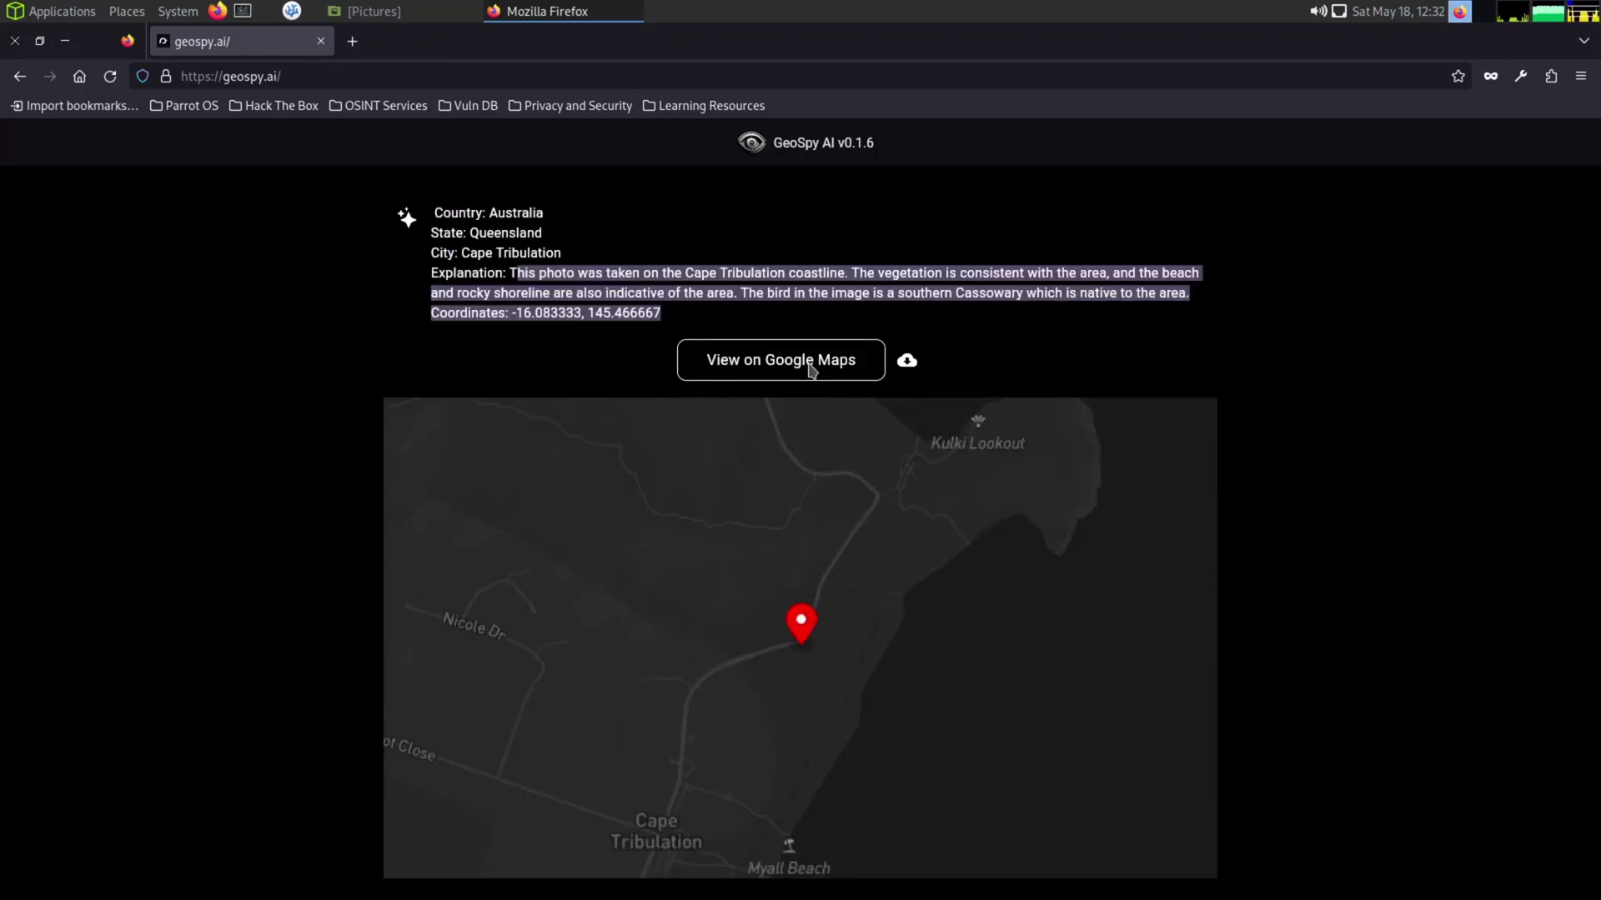
pyautogui.click(810, 368)
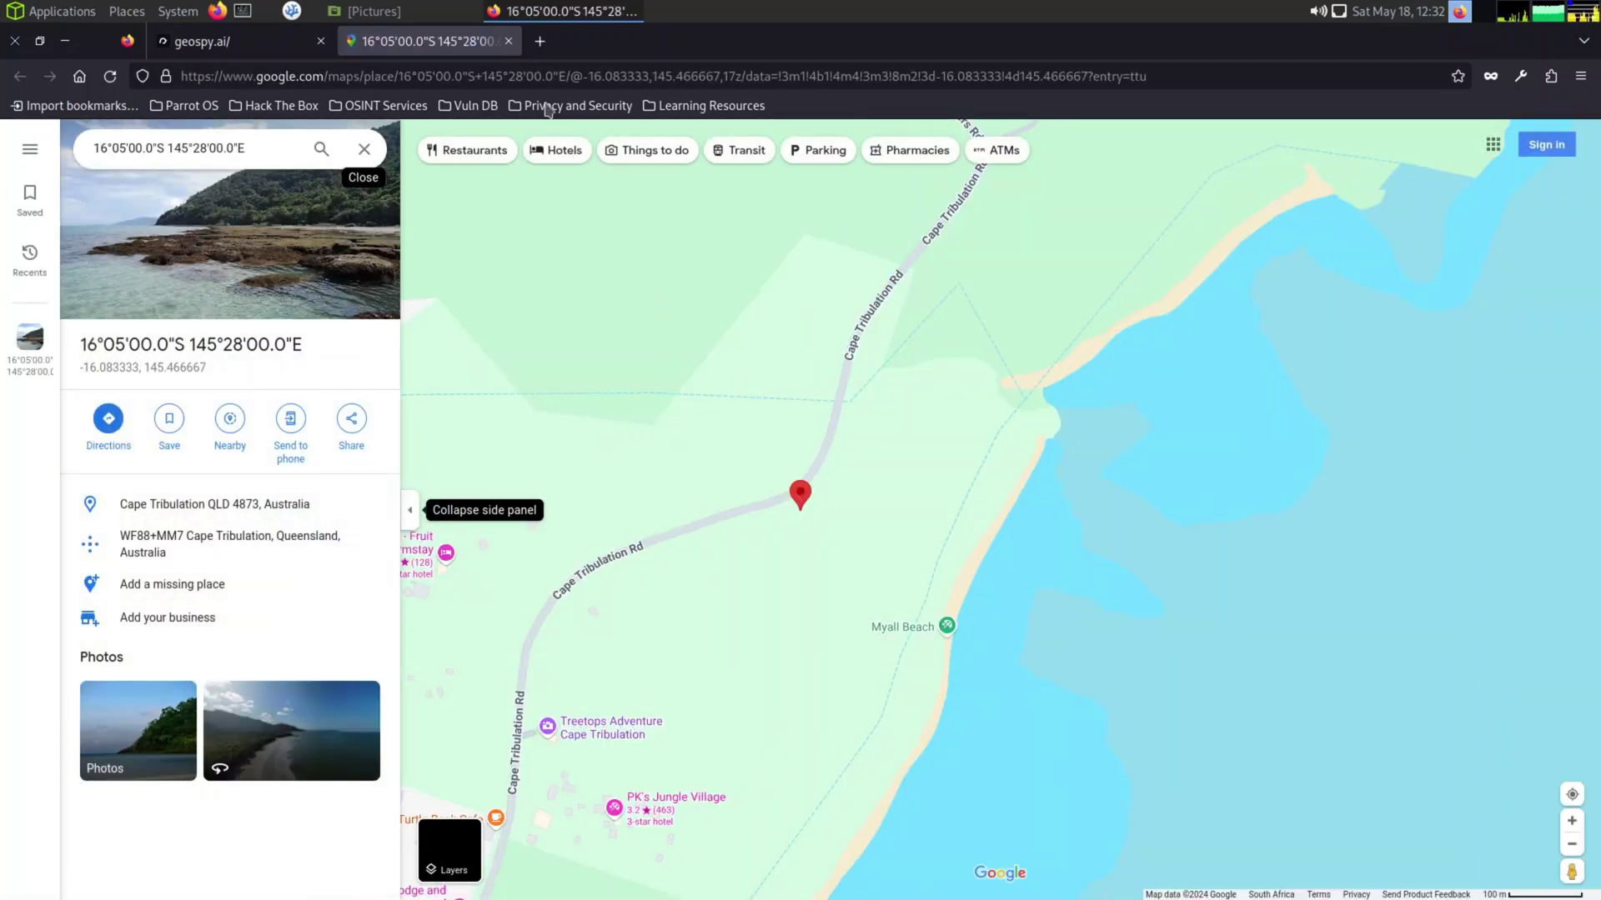
# - Close the Google Maps tab showing the pin near Myall Beach
pyautogui.click(509, 42)
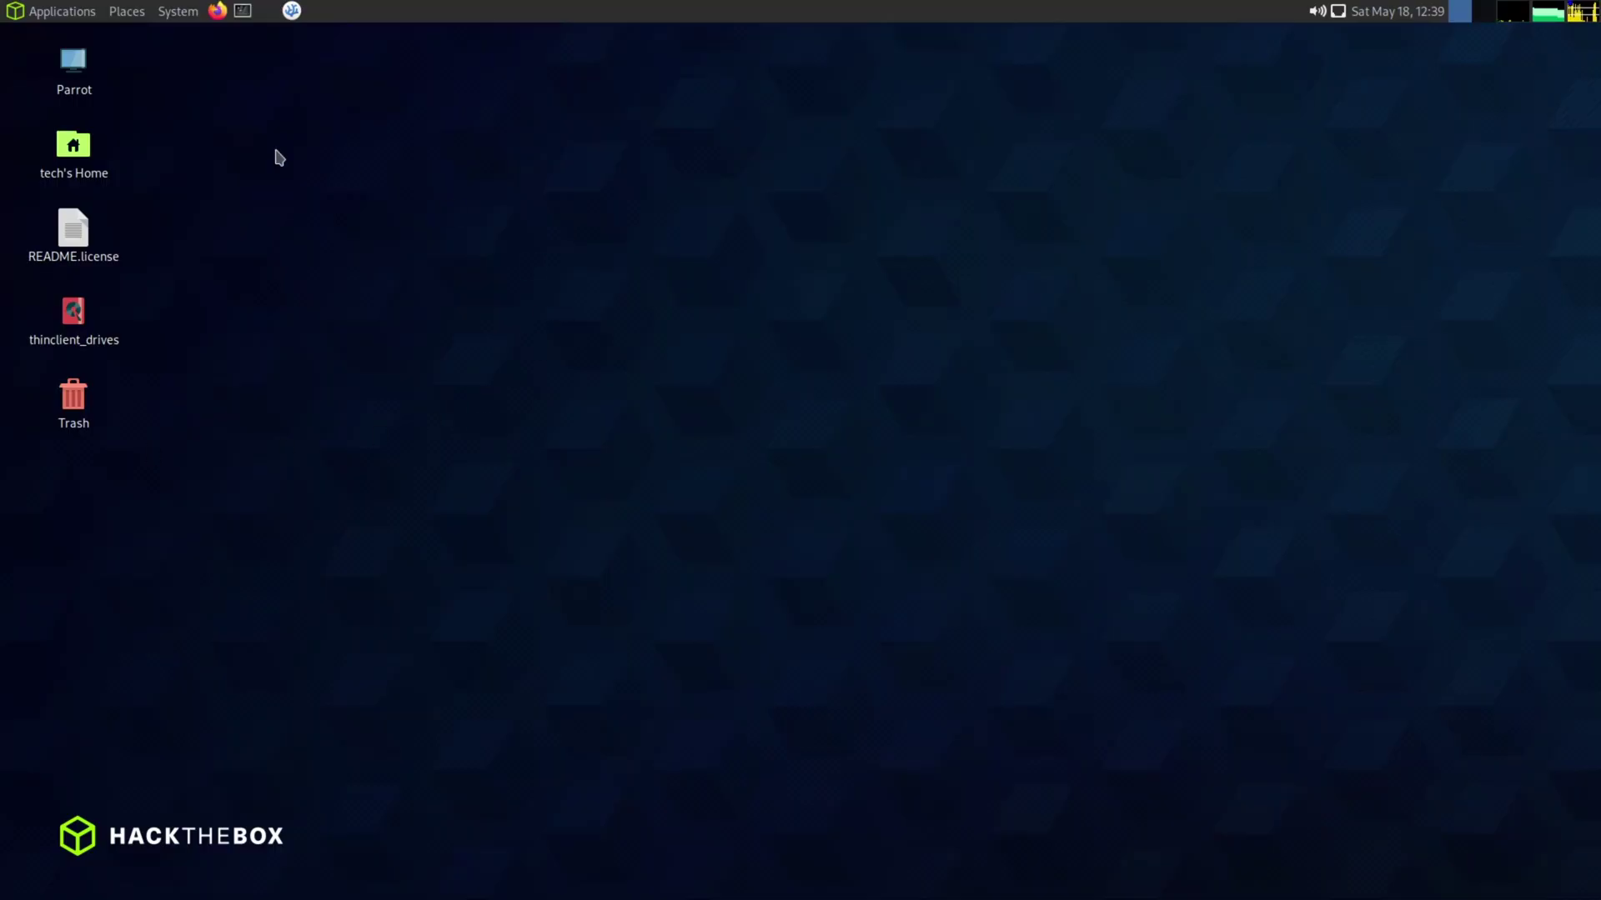
# - Relaunch Firefox, search Google for 'jimpl' and go to the jimpl.com EXIF viewer
pyautogui.click(218, 14)
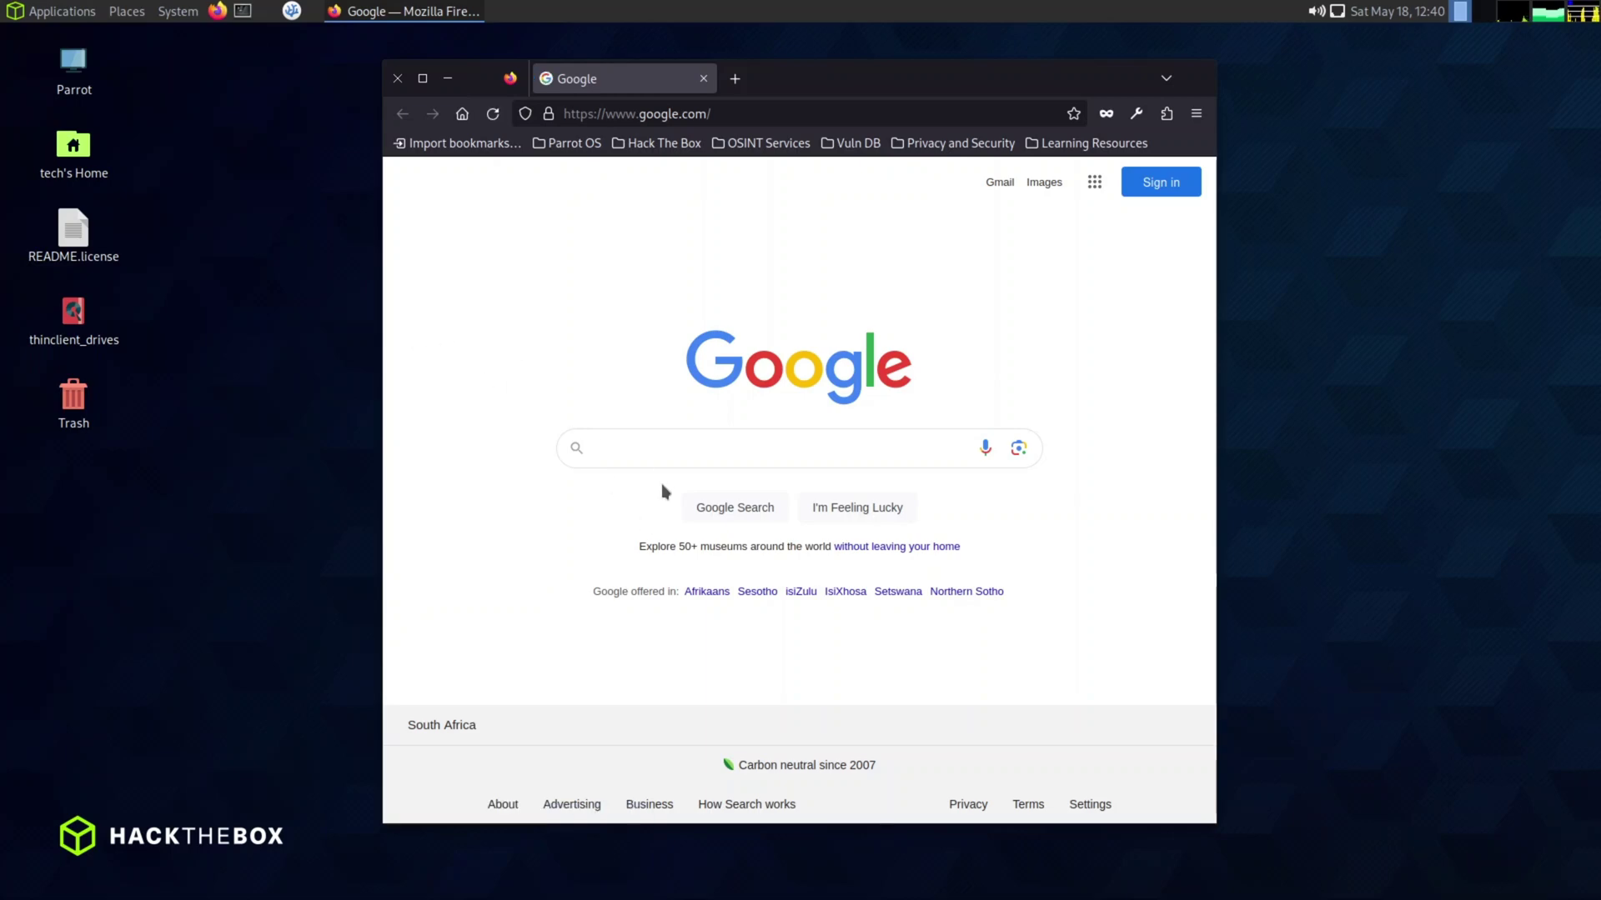
pyautogui.click(662, 451)
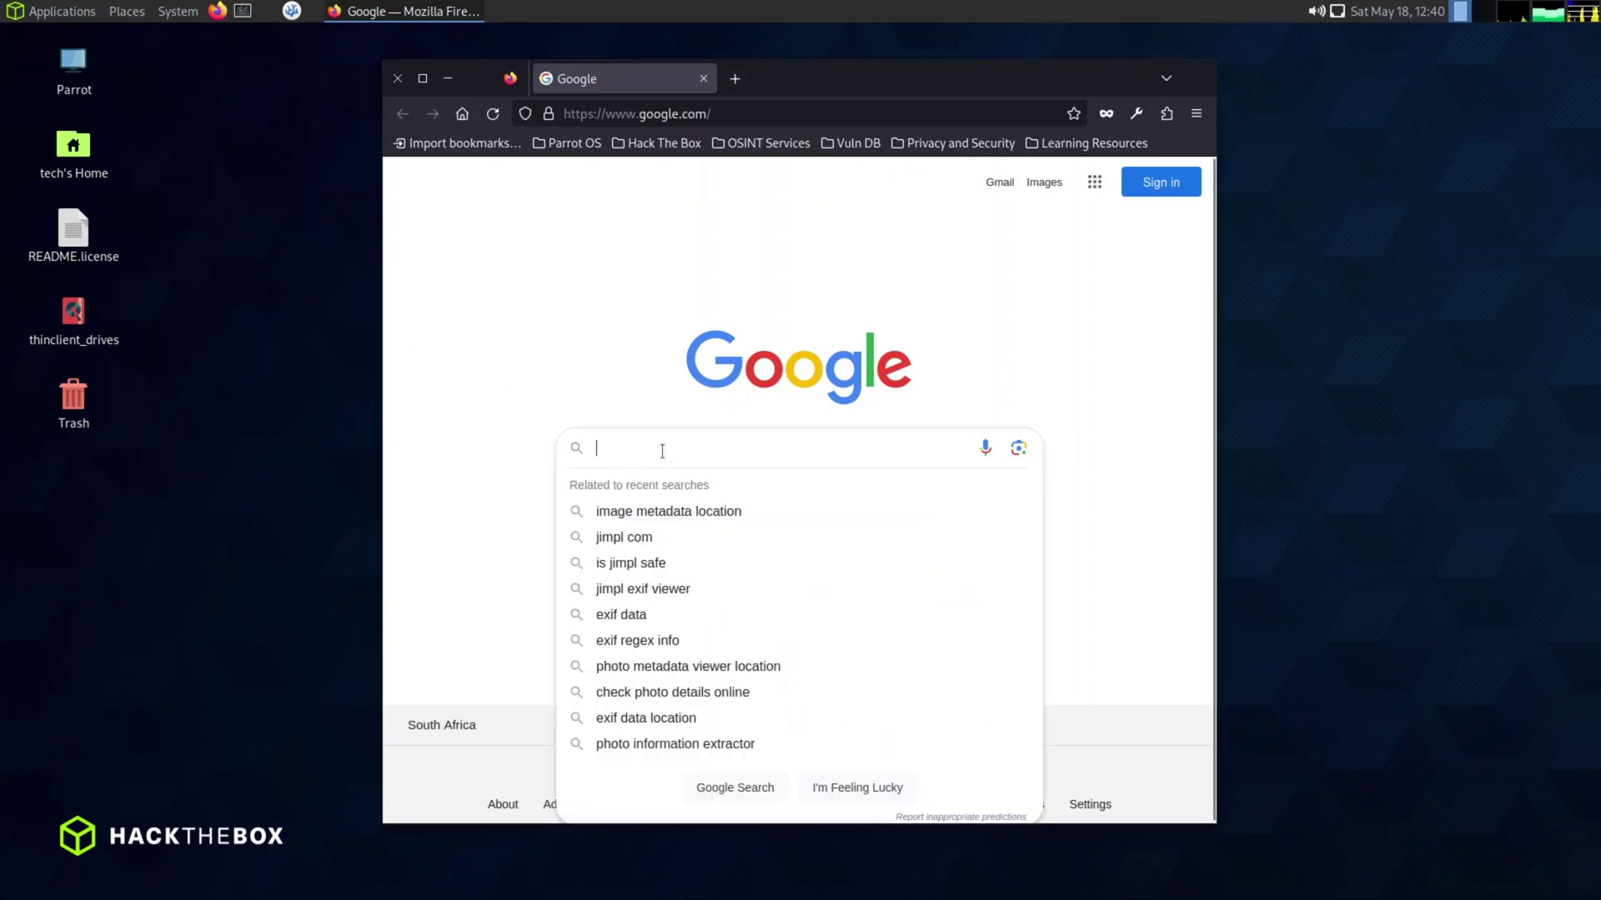
pyautogui.write('jimpl')
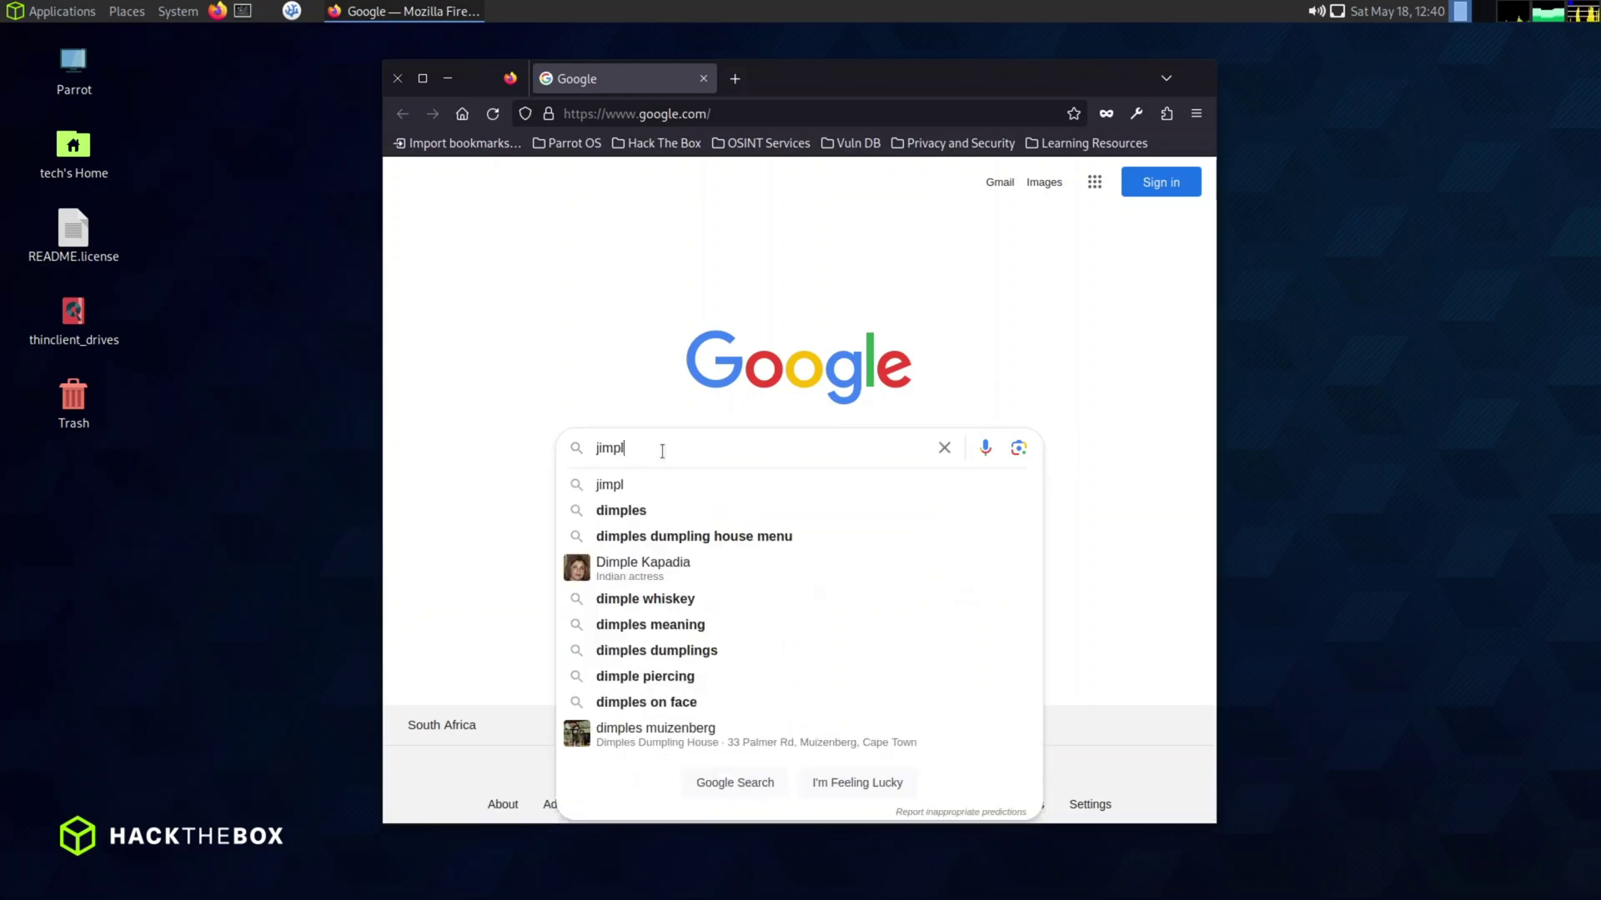
pyautogui.press('Return')
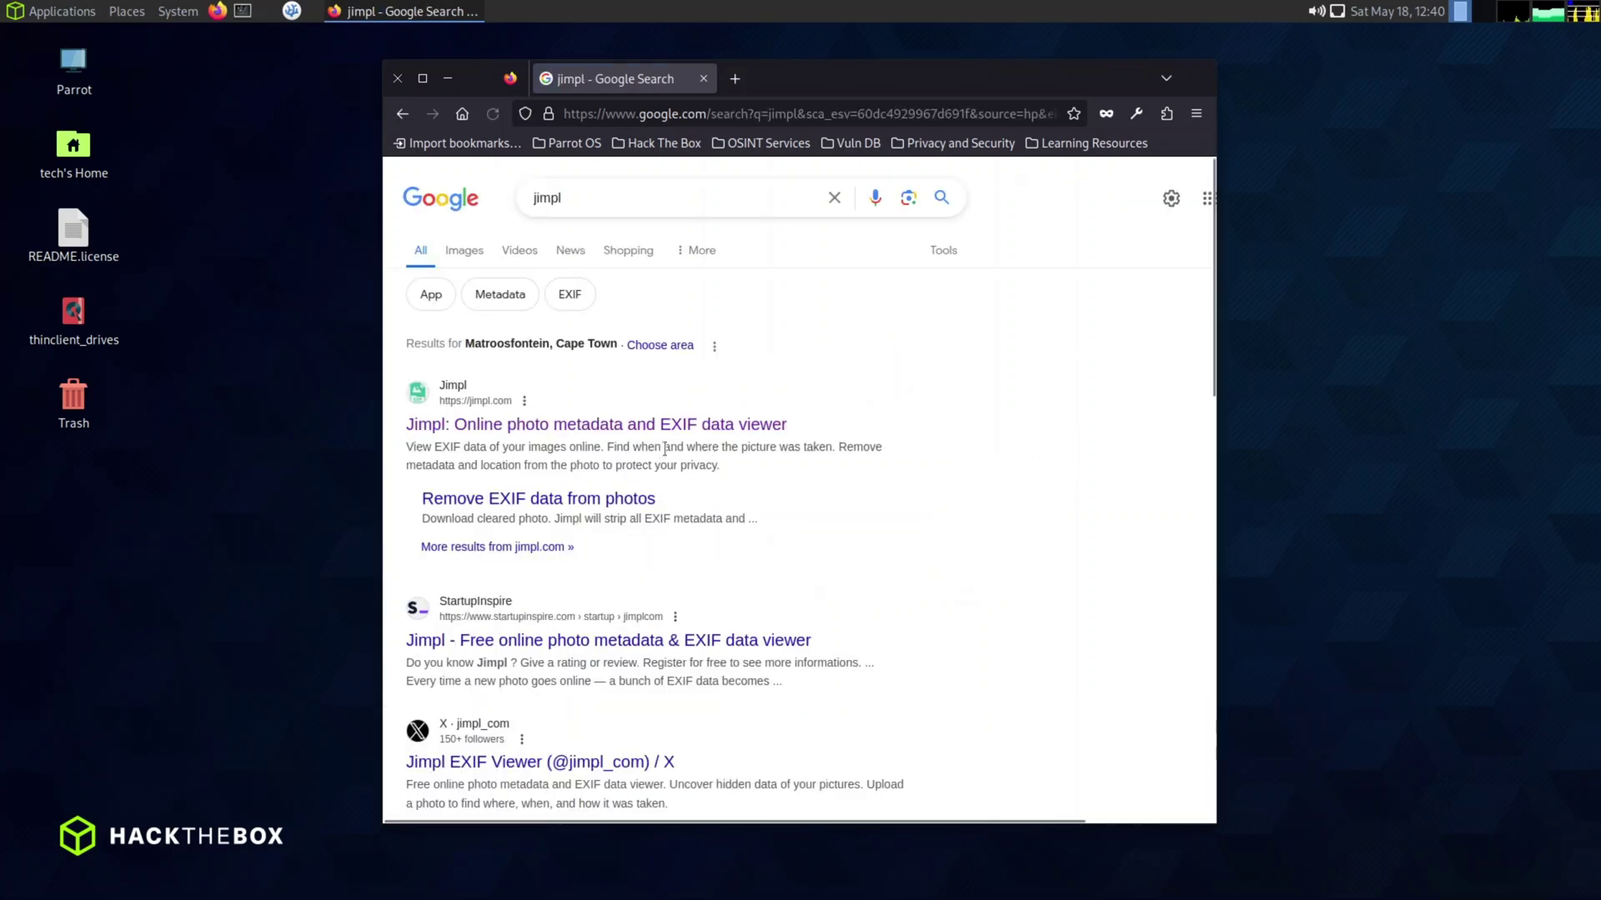
pyautogui.click(557, 423)
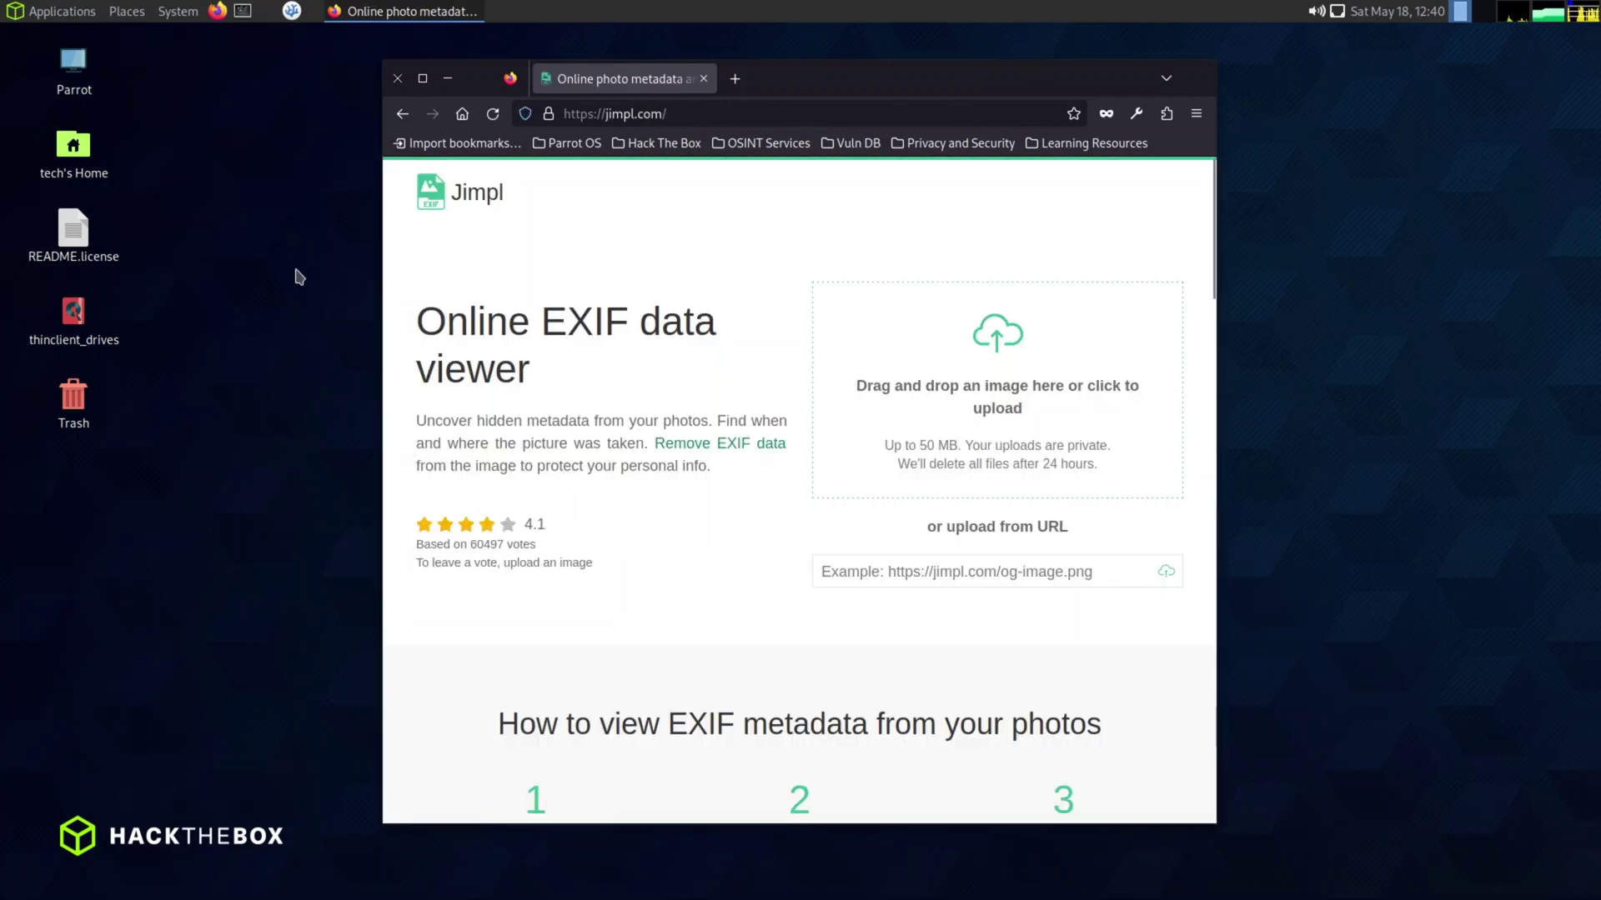
pyautogui.click(130, 18)
pyautogui.click(182, 80)
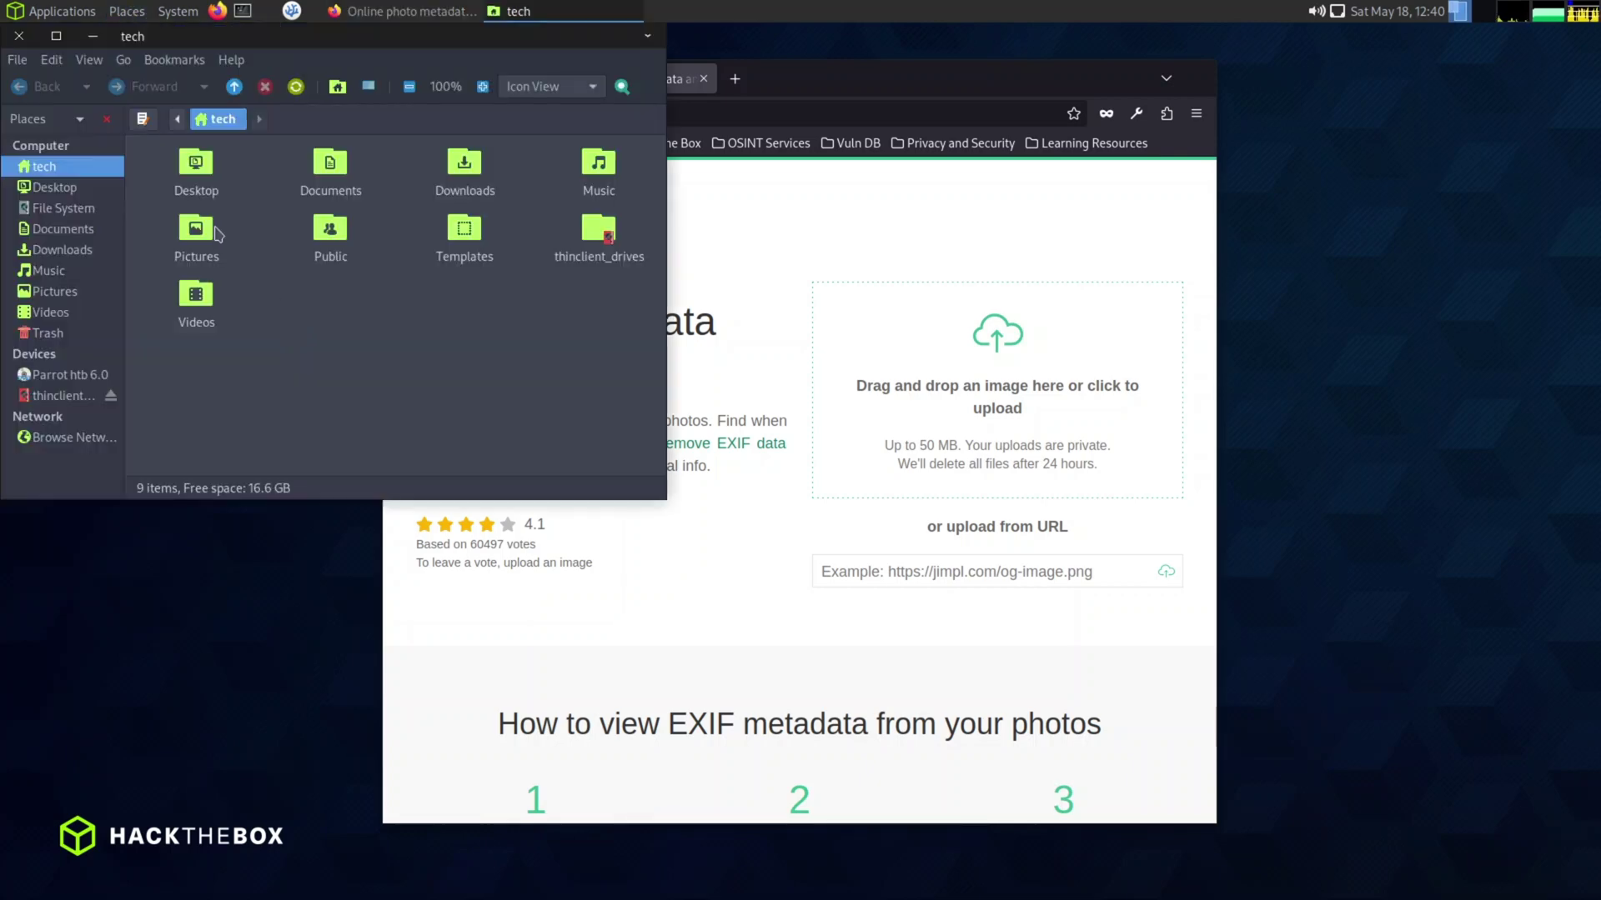
pyautogui.doubleClick(208, 225)
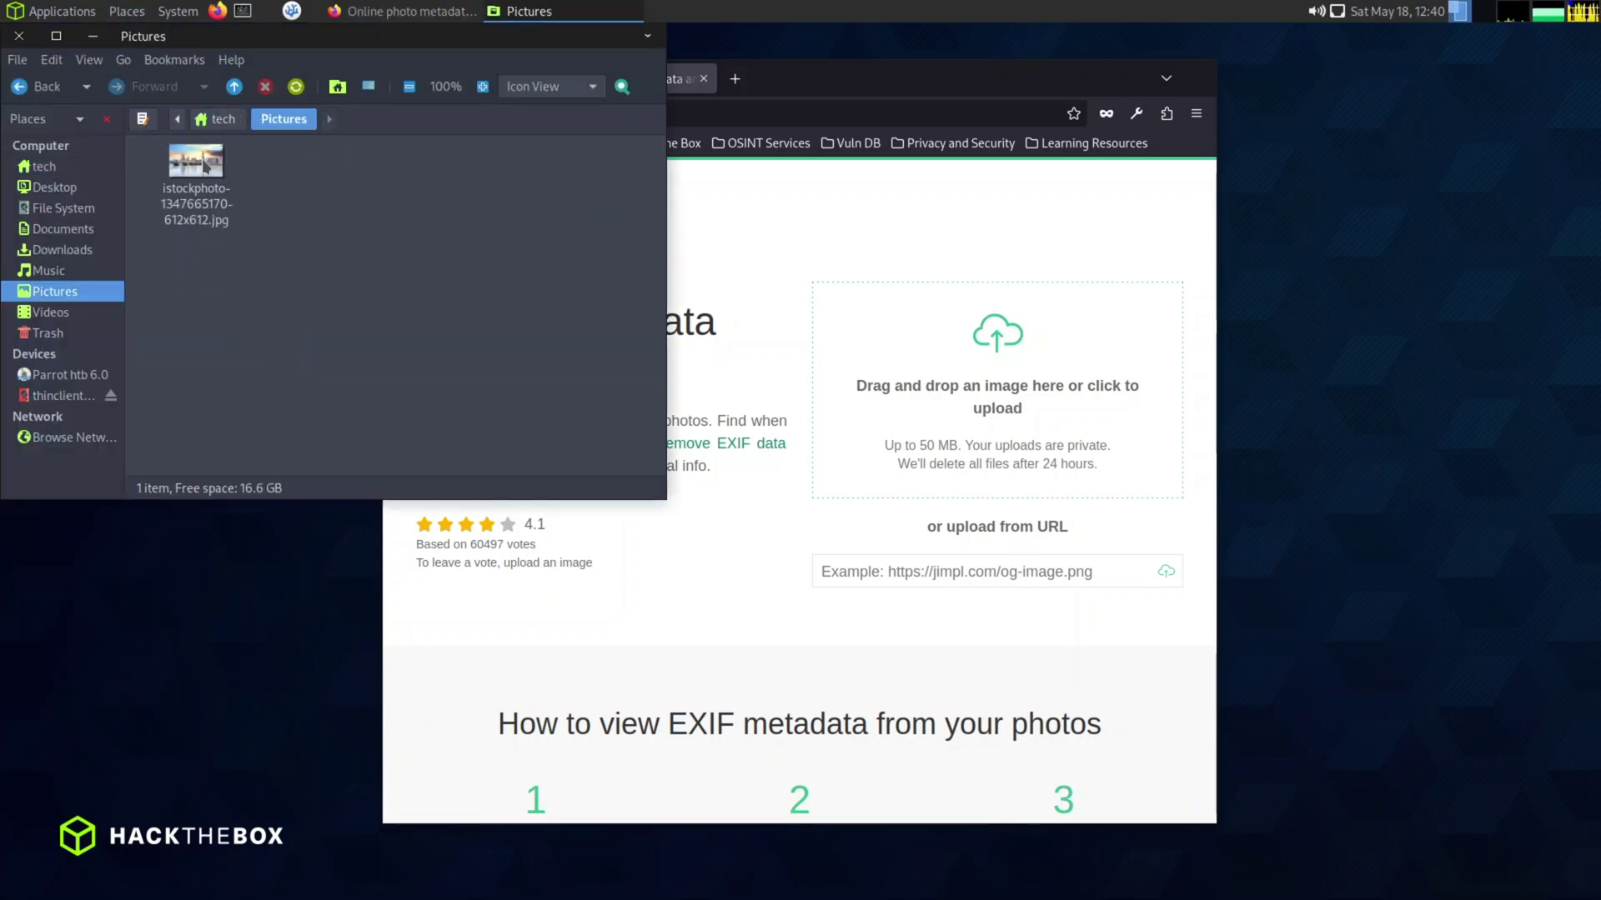
pyautogui.moveTo(205, 167); pyautogui.dragTo(1060, 409)
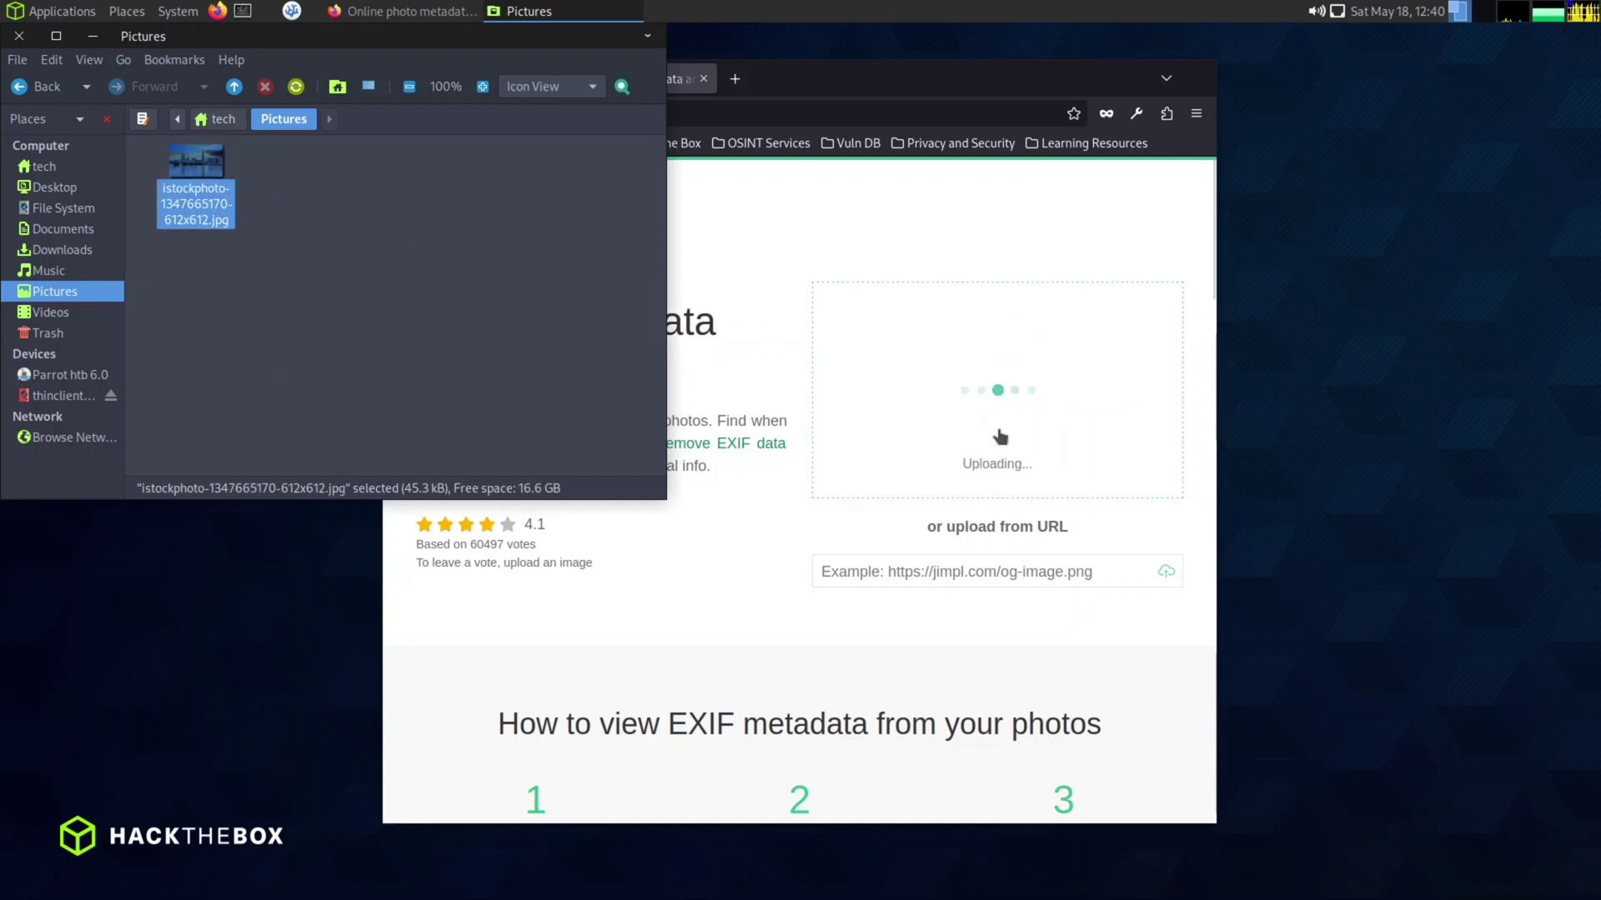
pyautogui.click(94, 42)
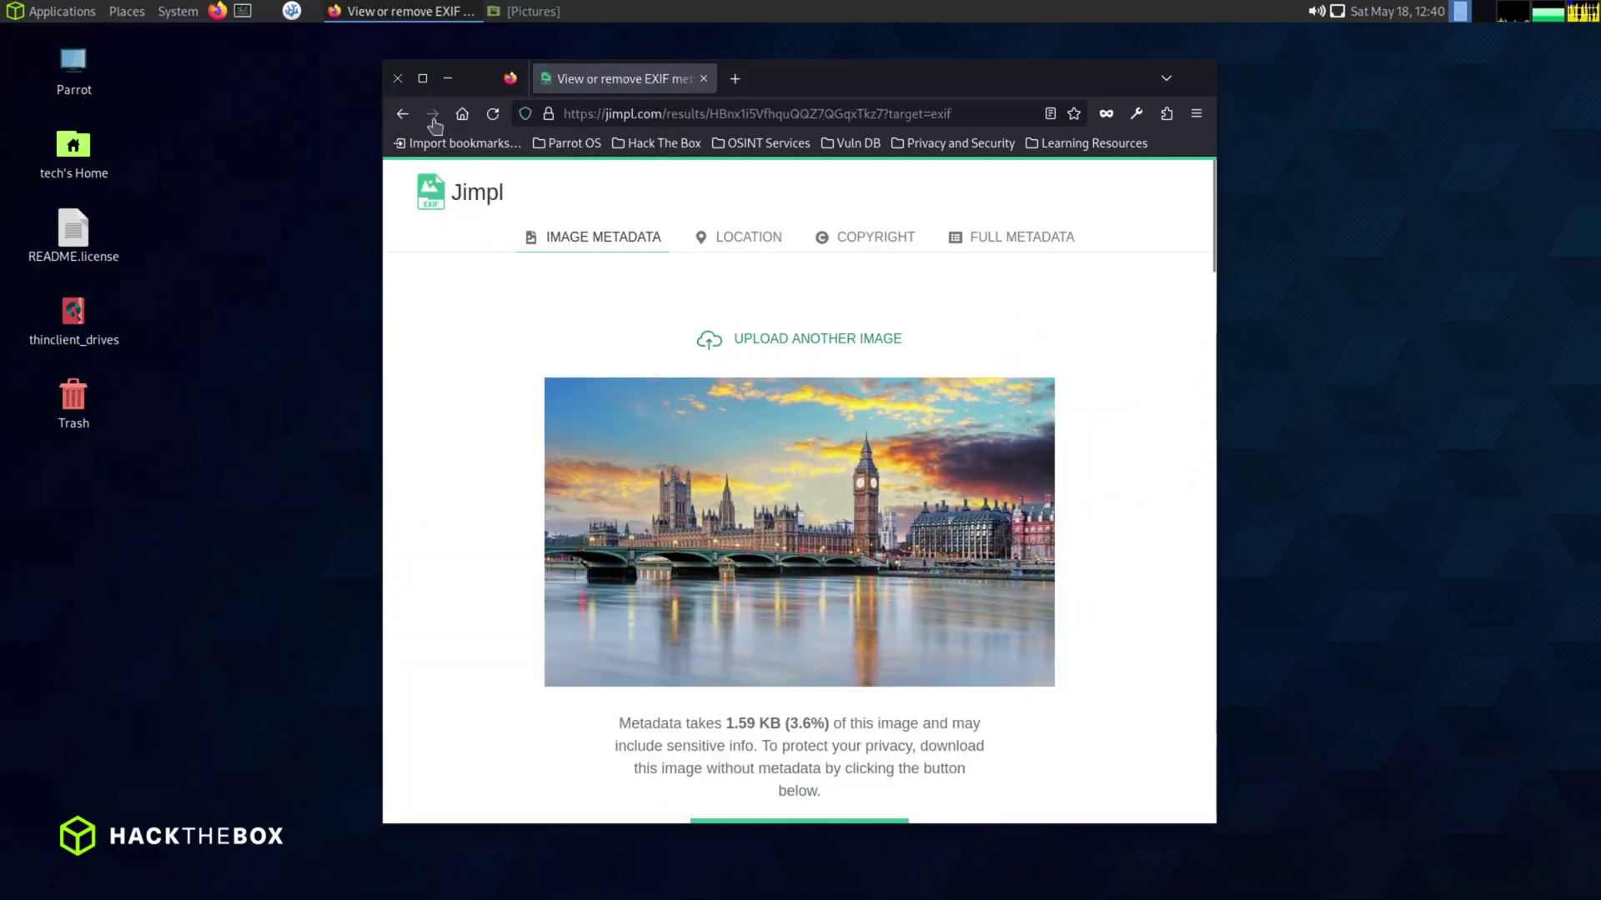
# - Maximize Firefox and scroll Jimpl's FULL METADATA table showing 'London at sunset' and 612x371
pyautogui.click(423, 79)
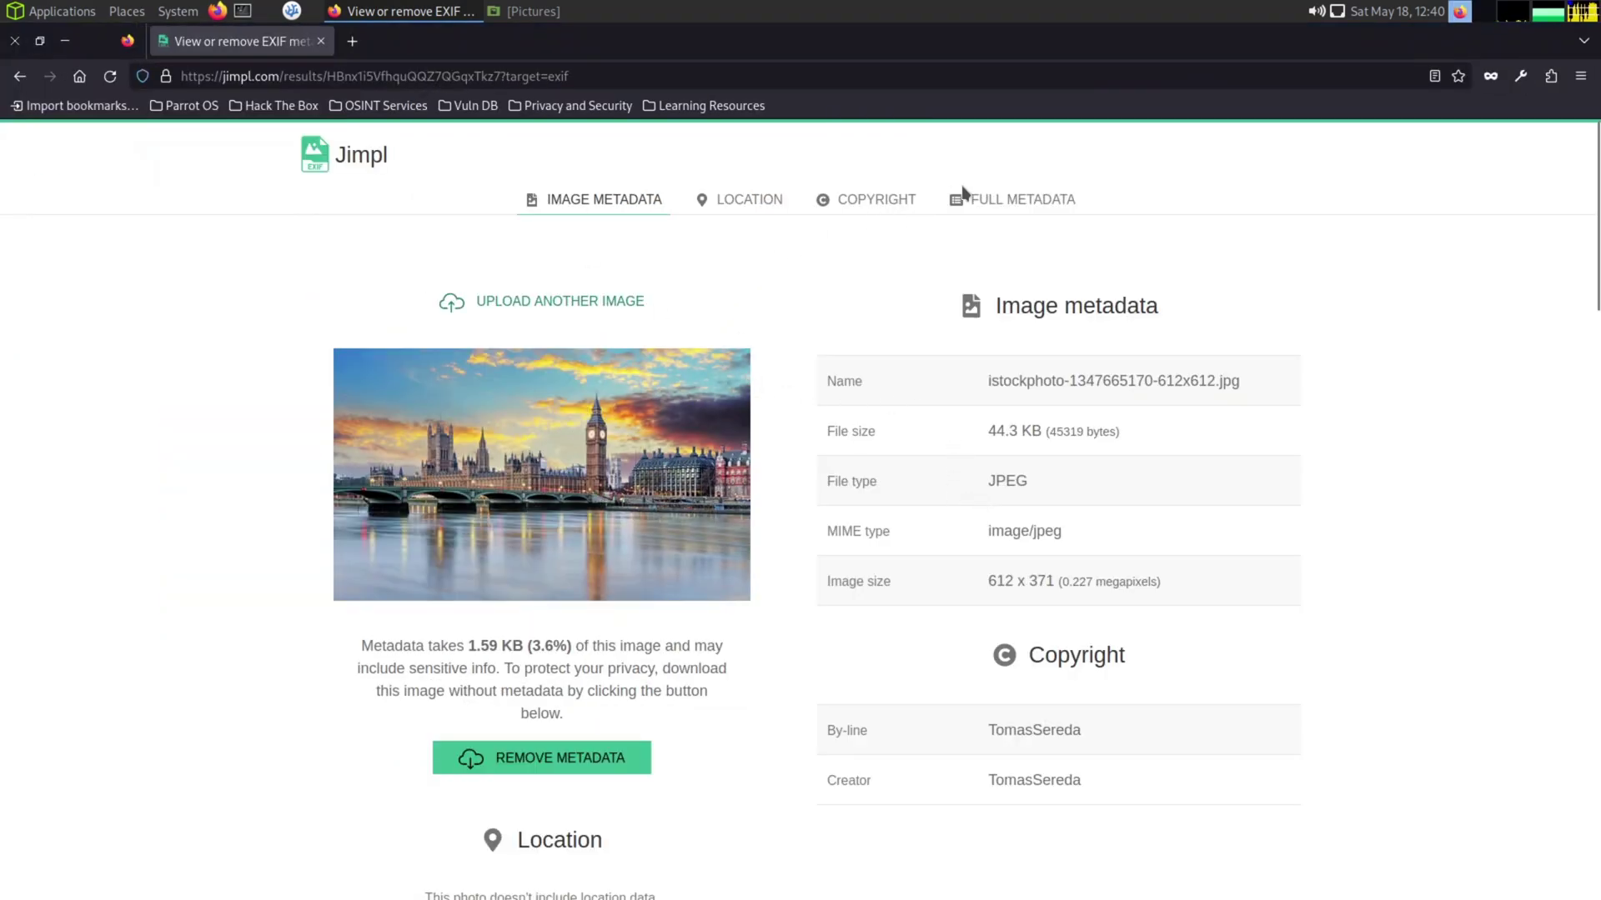
pyautogui.click(986, 204)
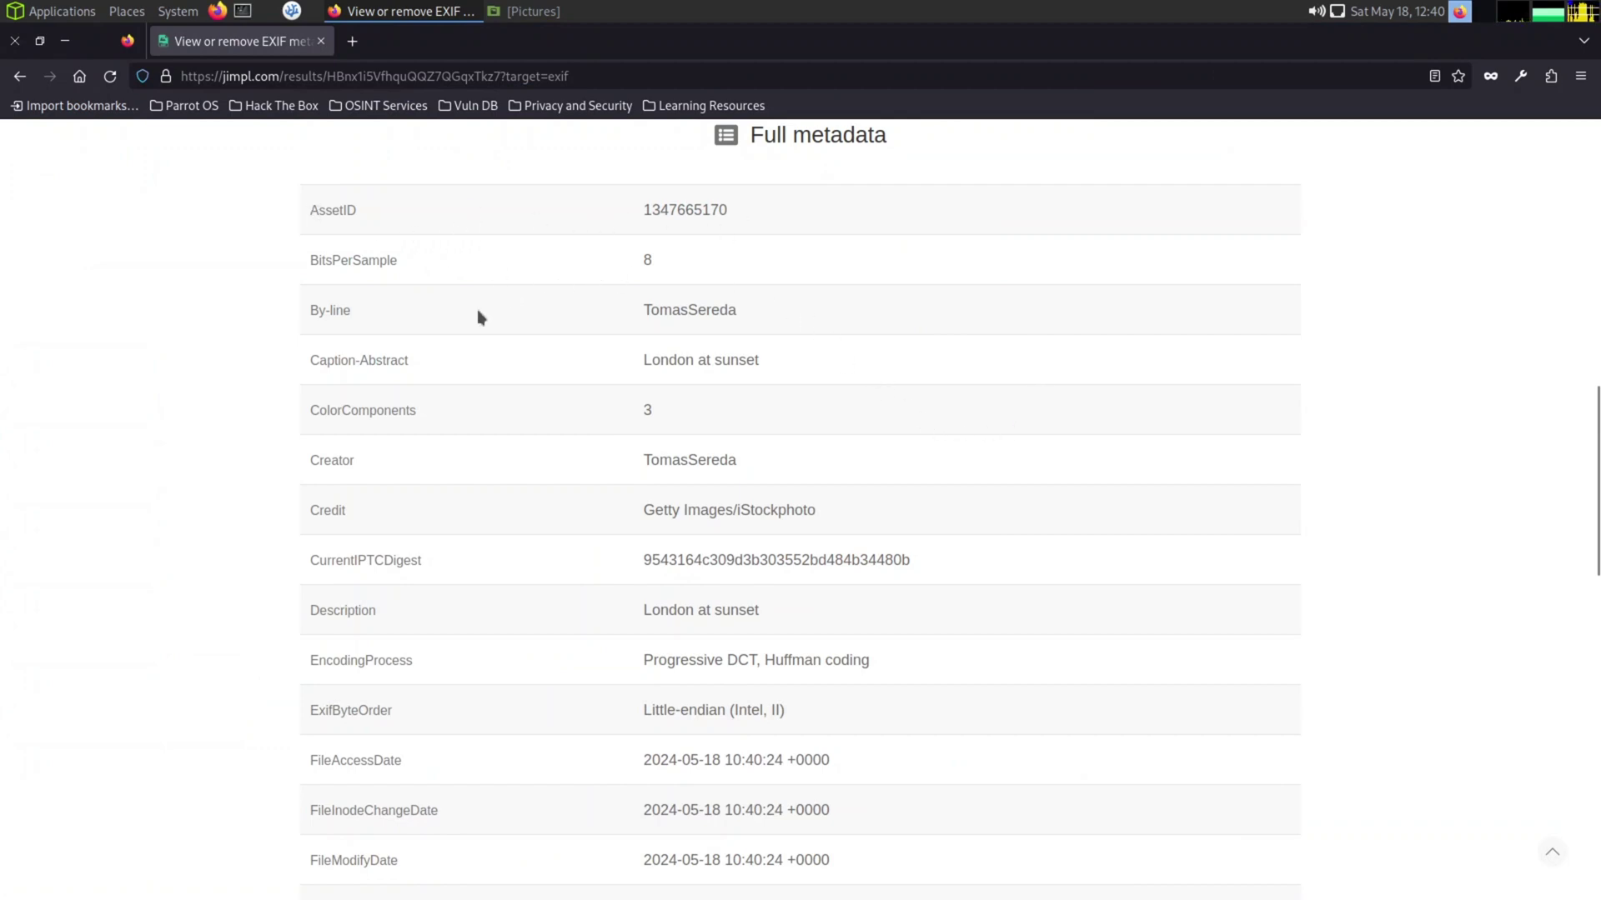
pyautogui.scroll(-2, 434, 356)
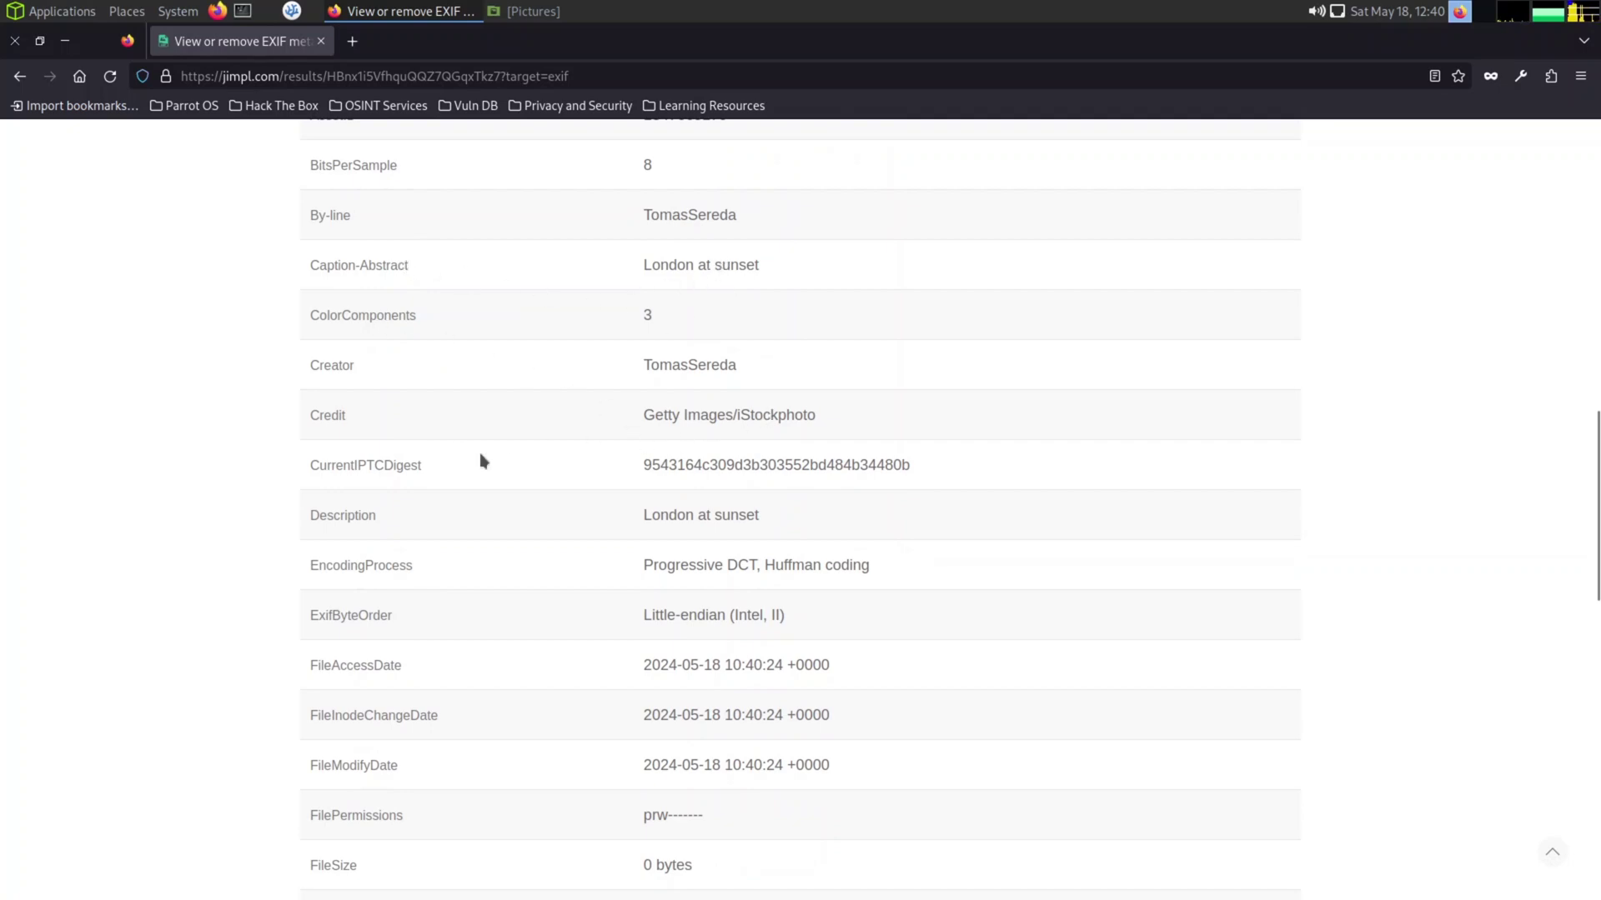
pyautogui.scroll(-2, 682, 480)
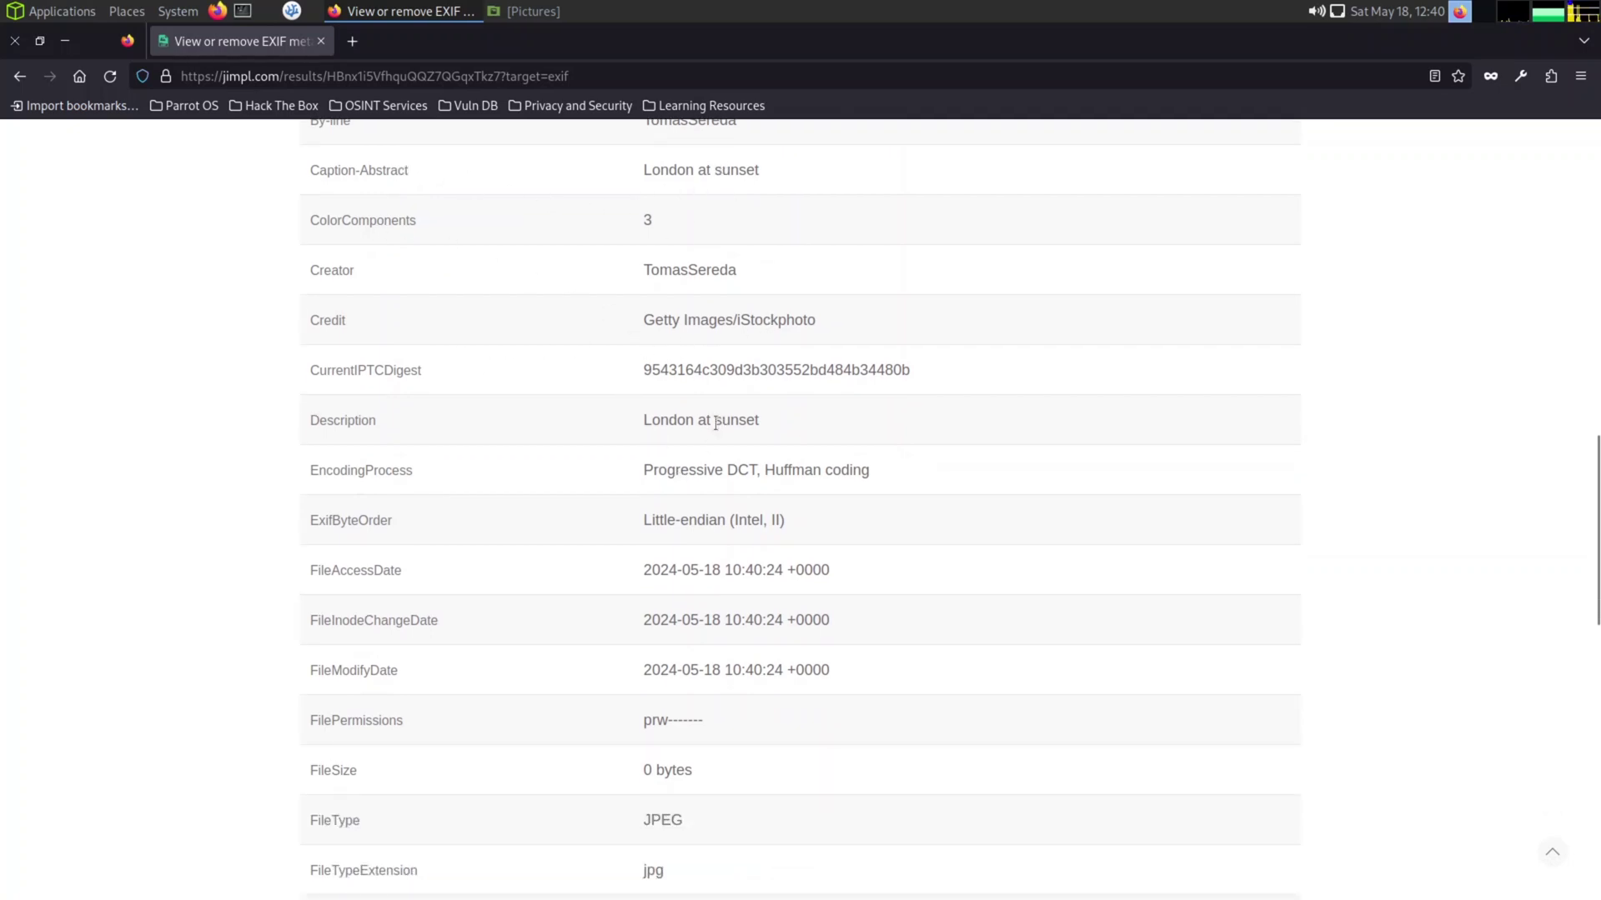
pyautogui.scroll(-2, 705, 477)
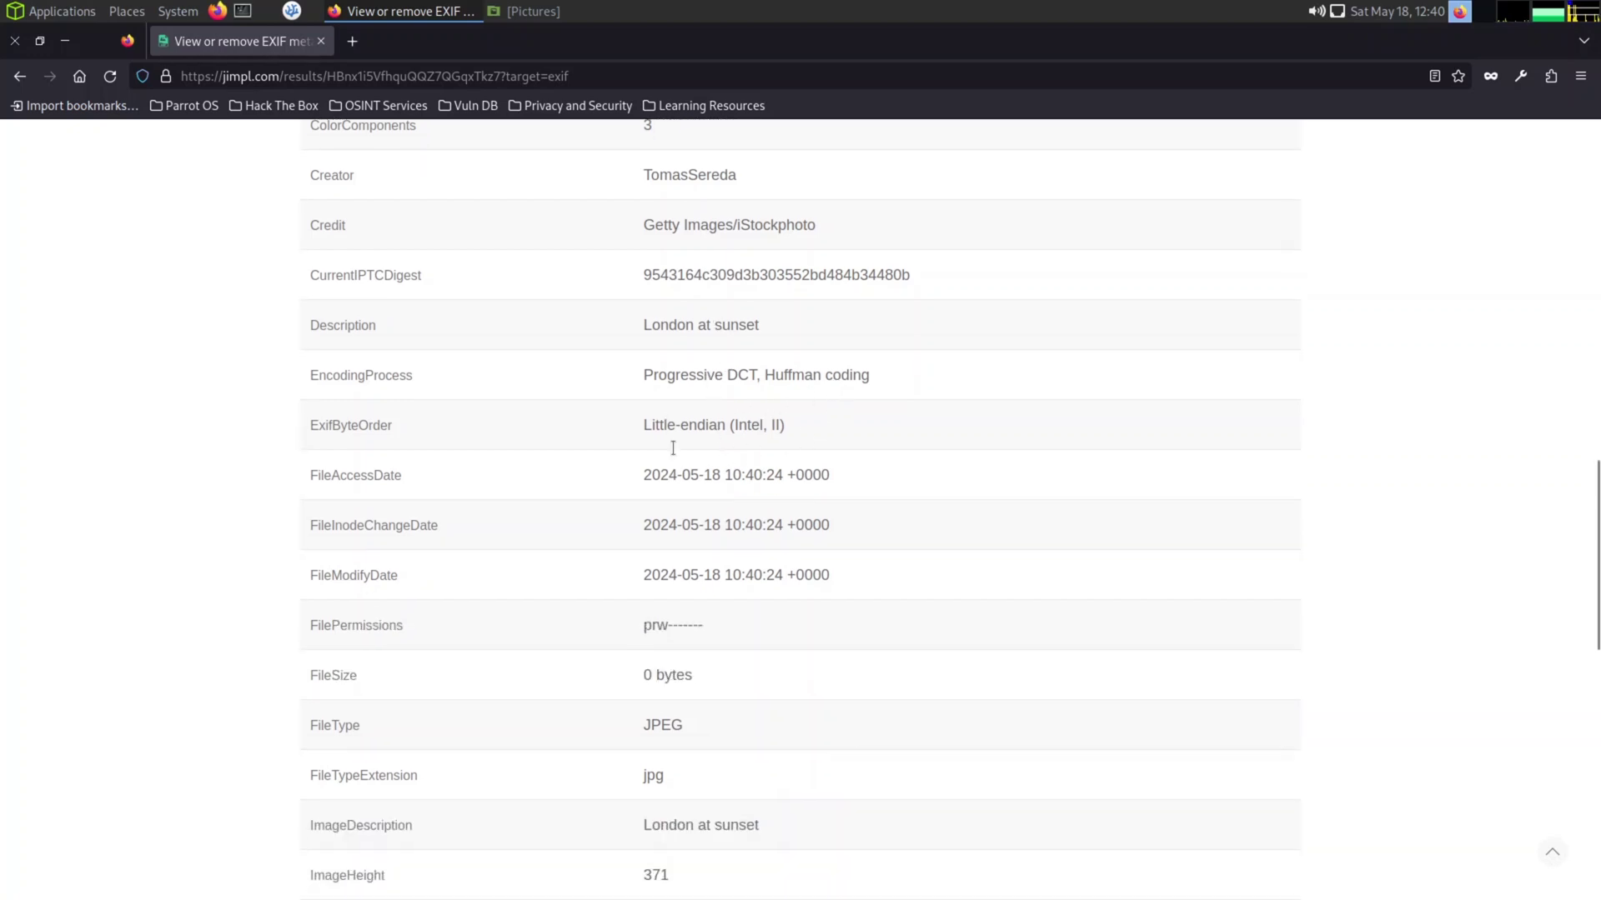
pyautogui.scroll(-4, 671, 475)
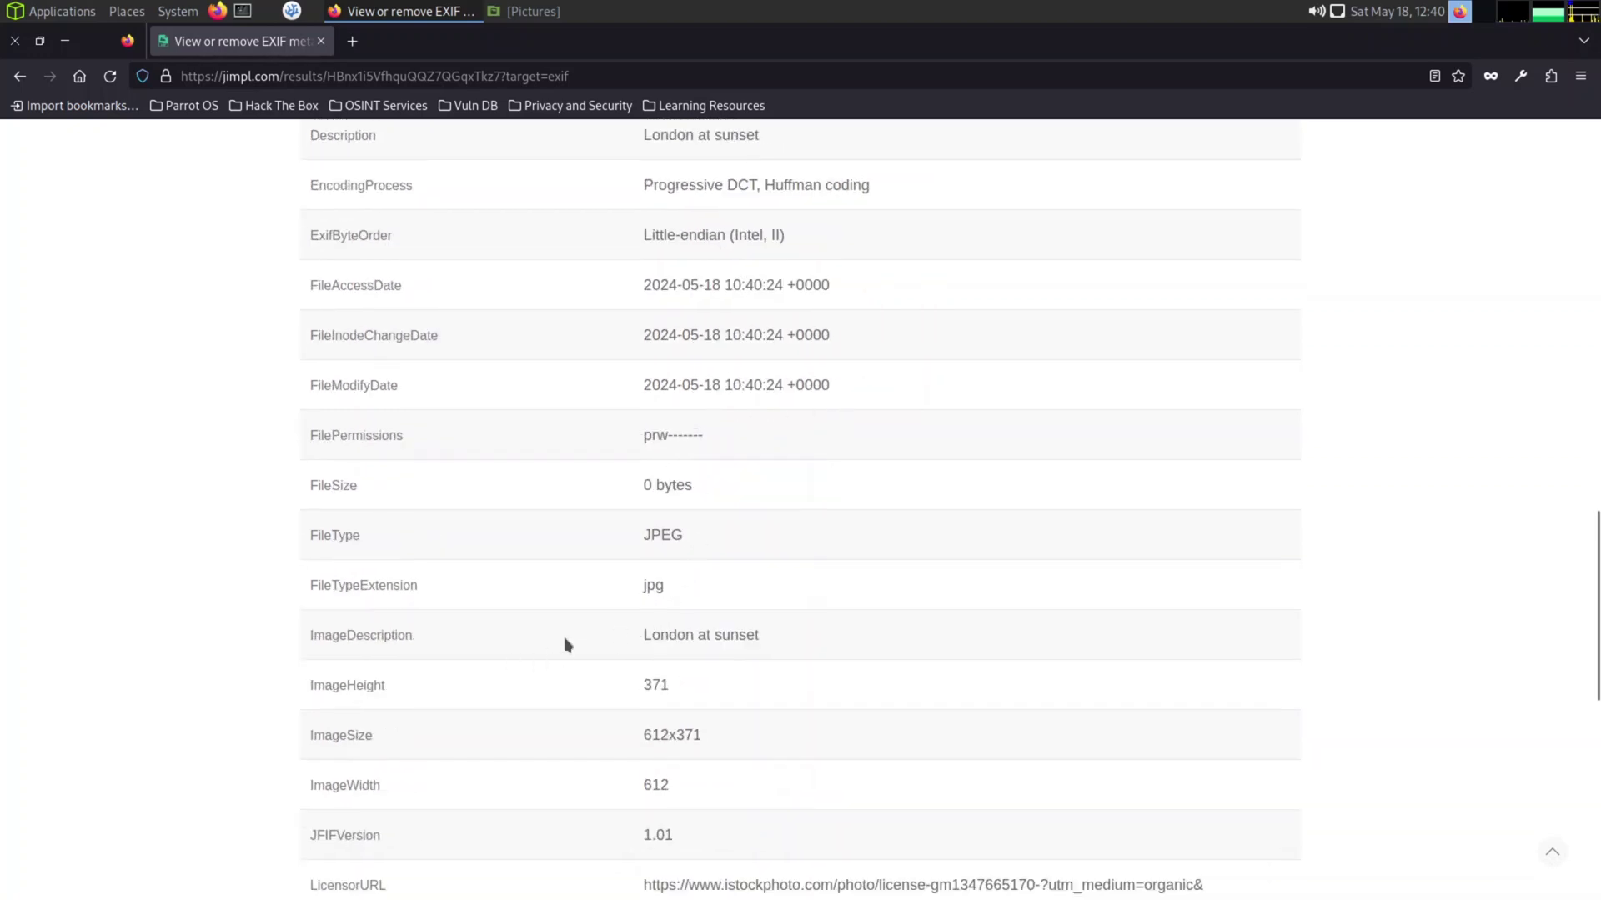